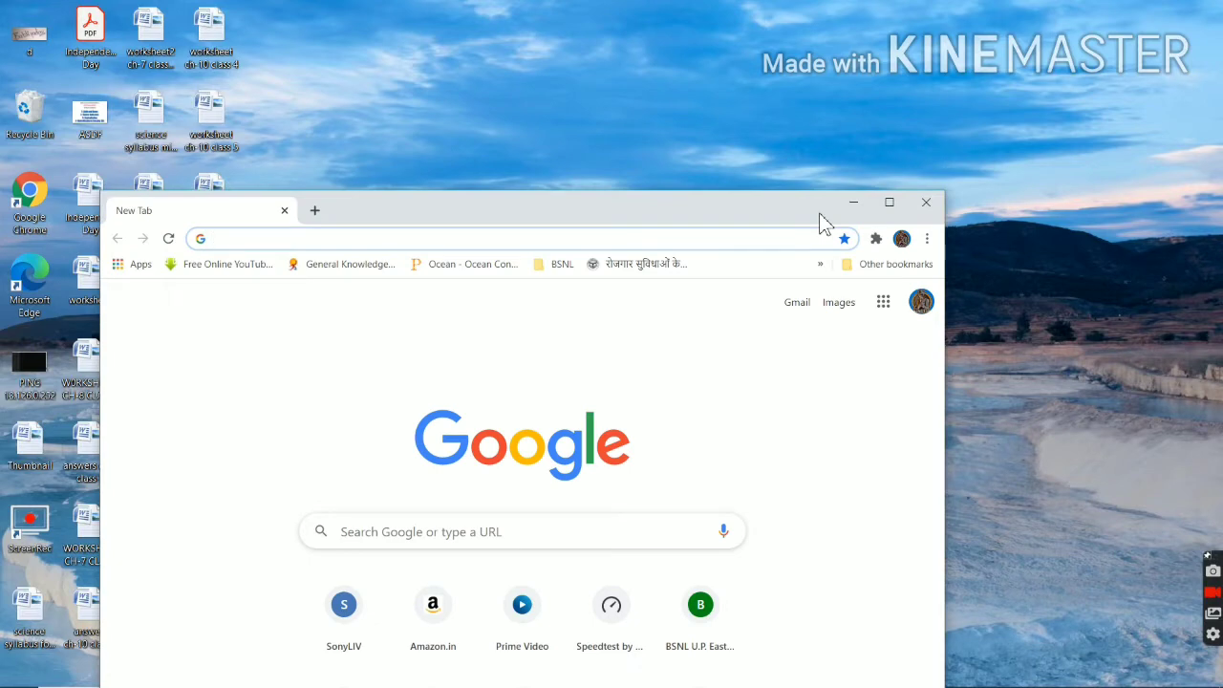
Maximize Chrome and load the router page at 192.168.100.1.
double_click(818, 214)
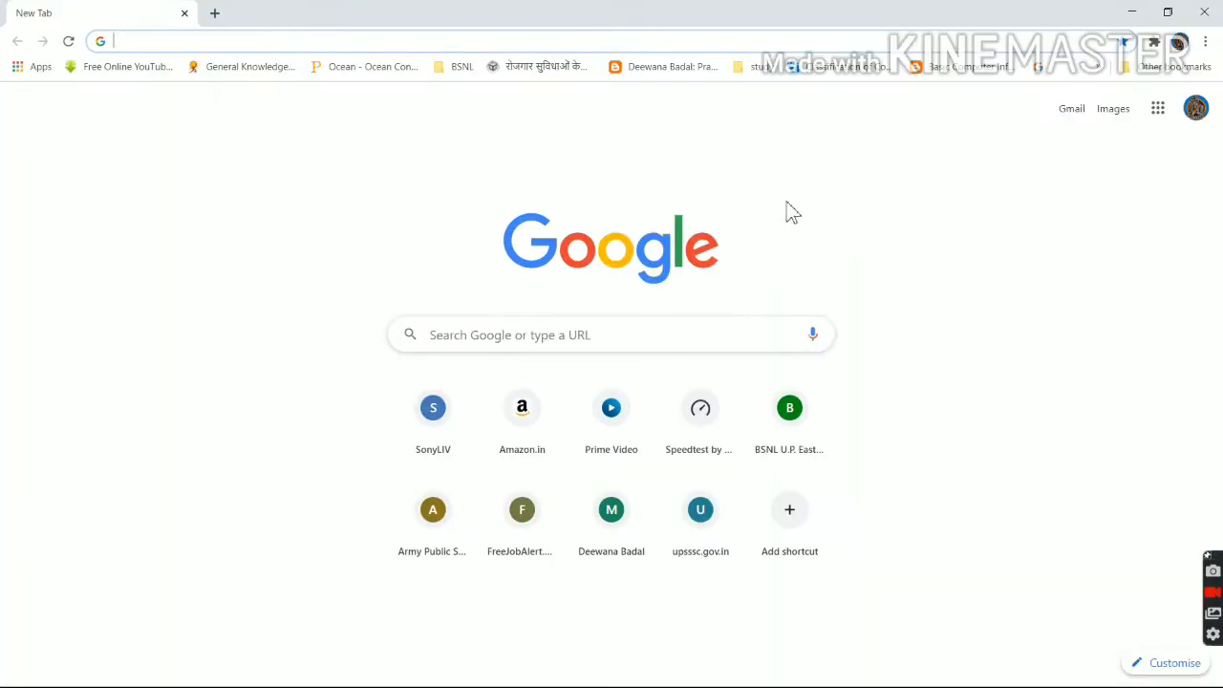
click(232, 42)
text(192.16)
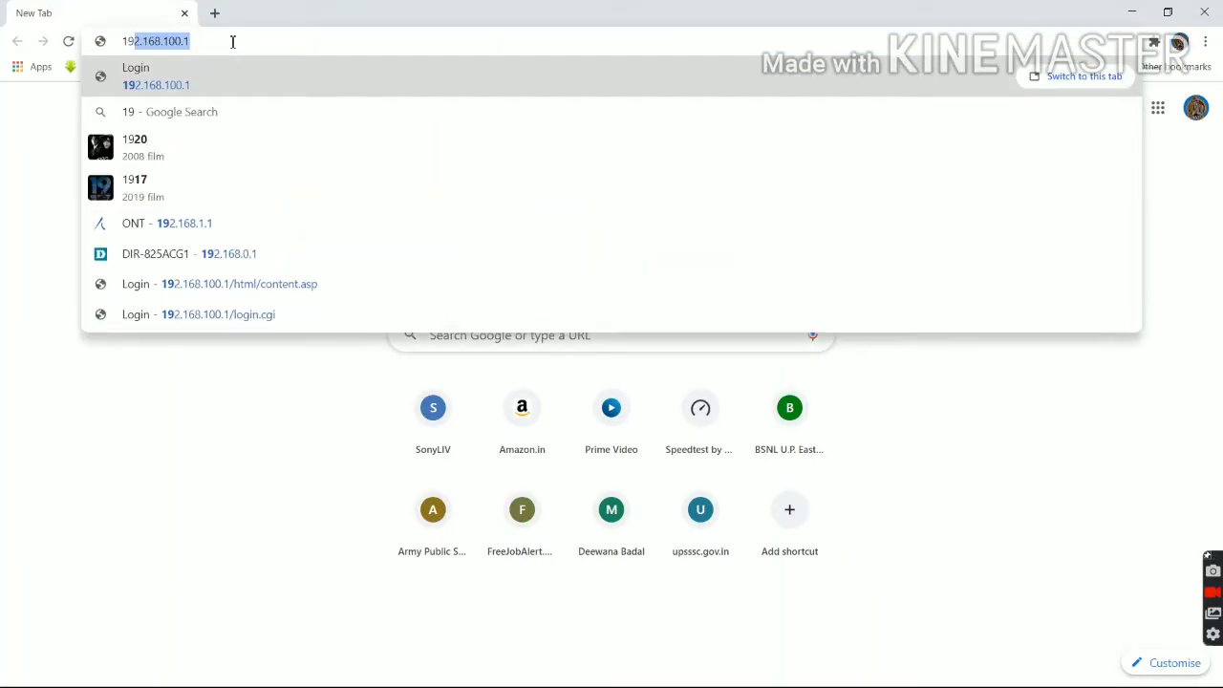
text(8)
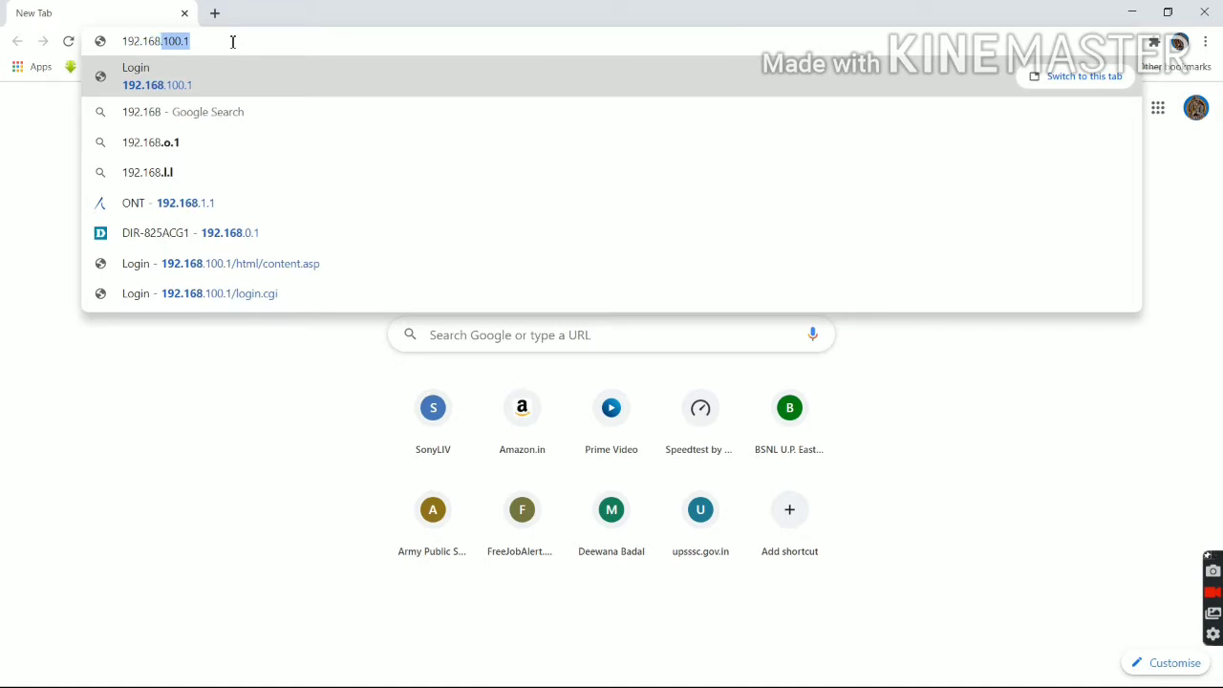
key(Return)
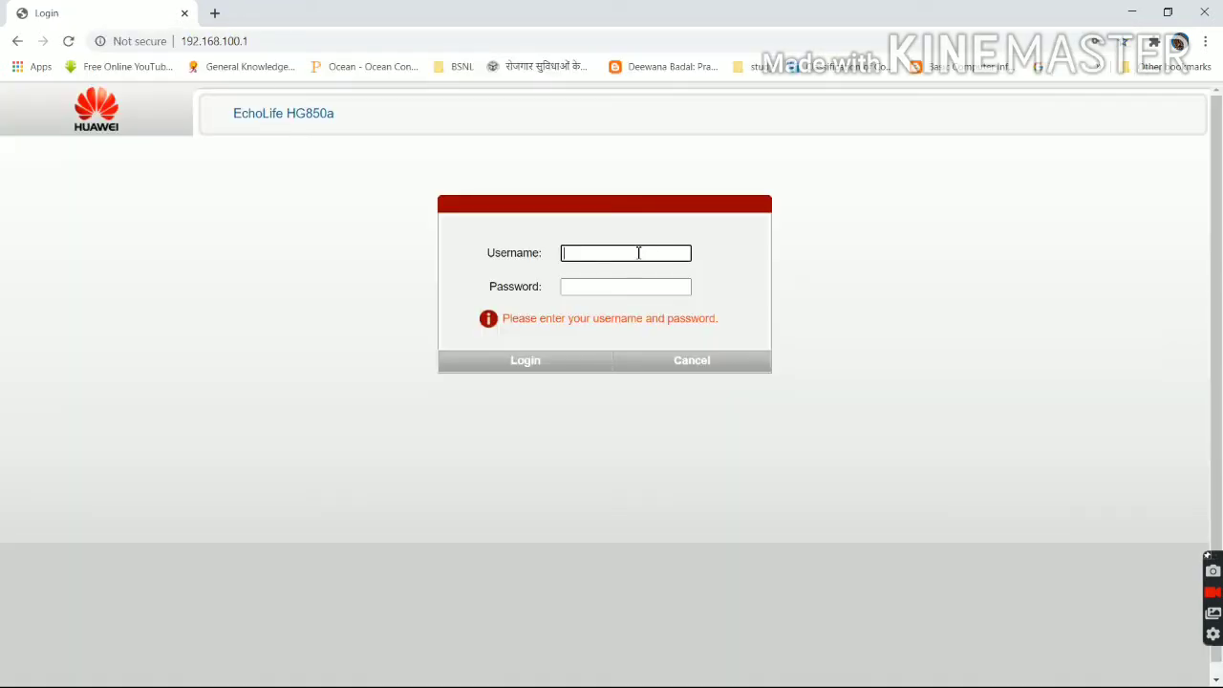
Log in with the saved telecomadmin credentials filled in by Chrome's autofill.
click(638, 252)
text(te)
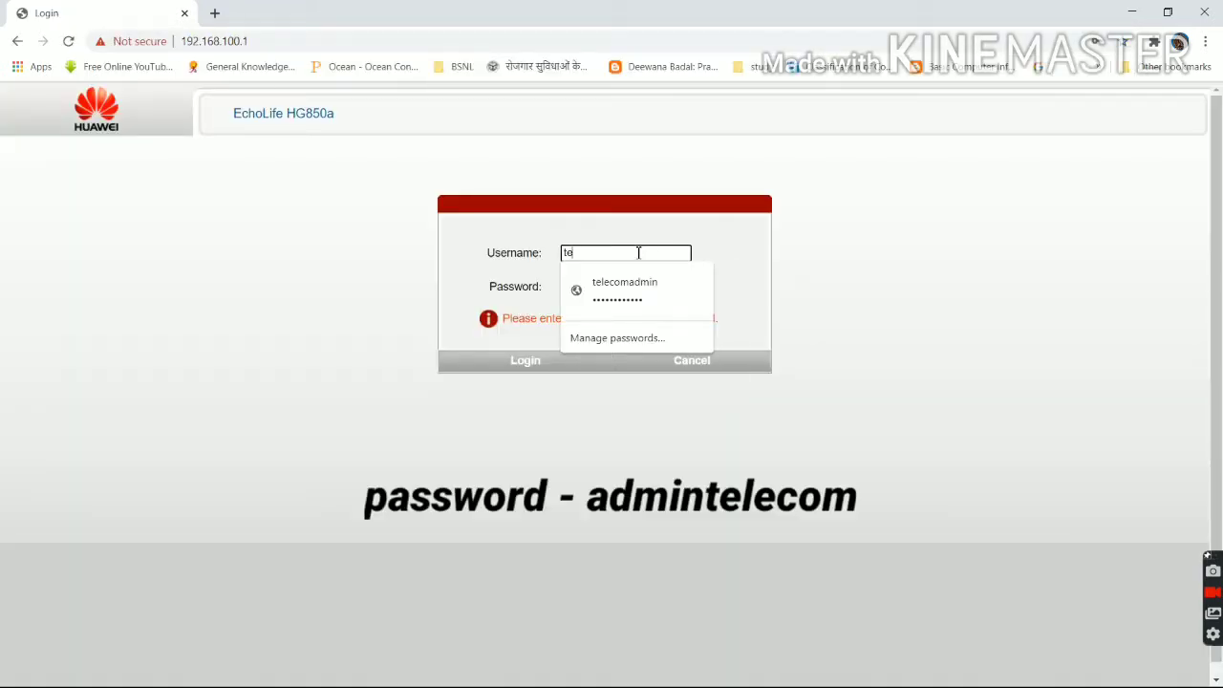
text(lecomadmin)
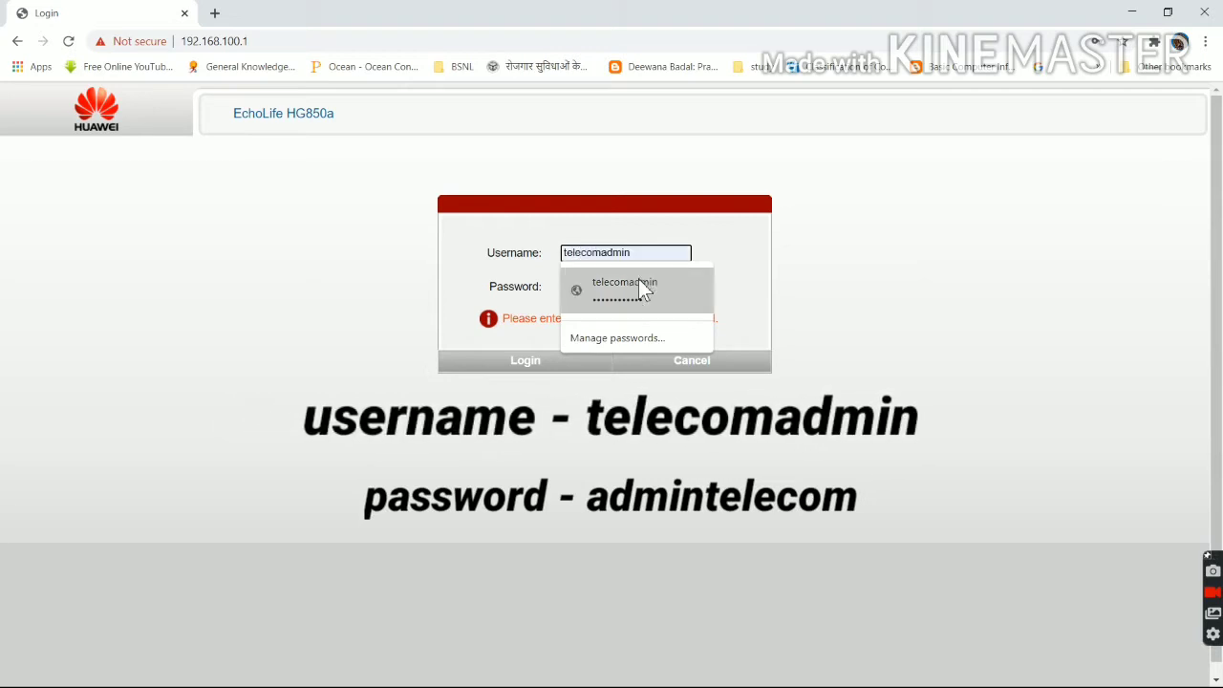
click(639, 280)
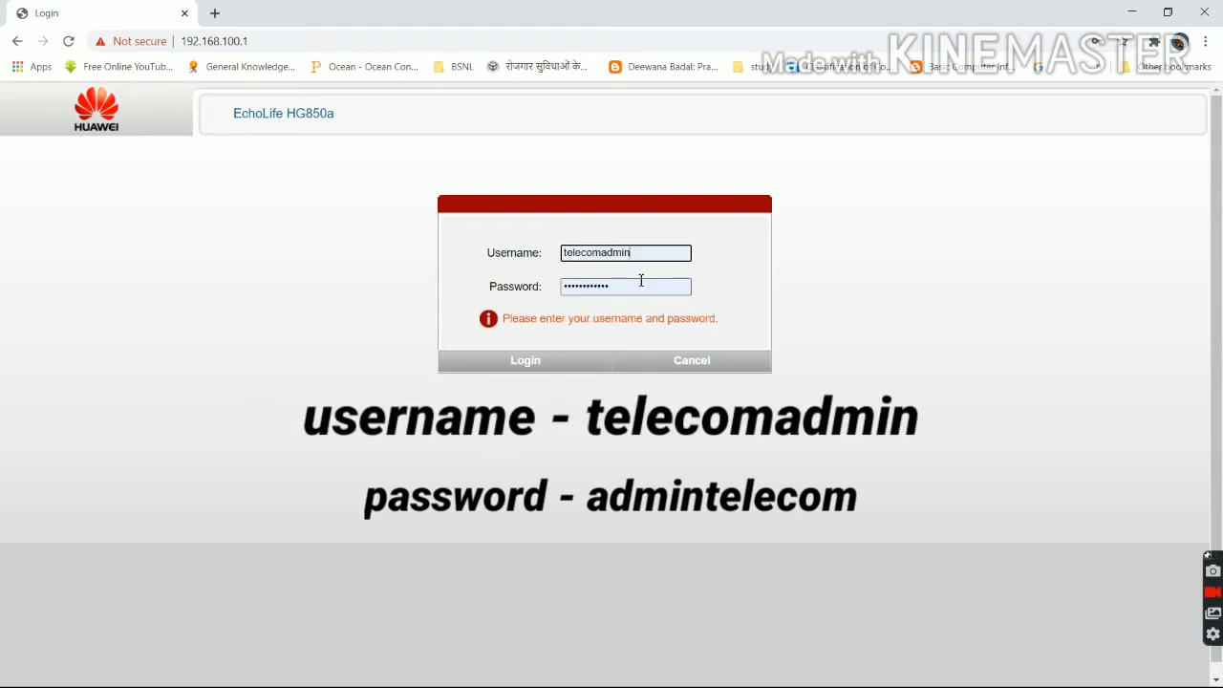
click(525, 363)
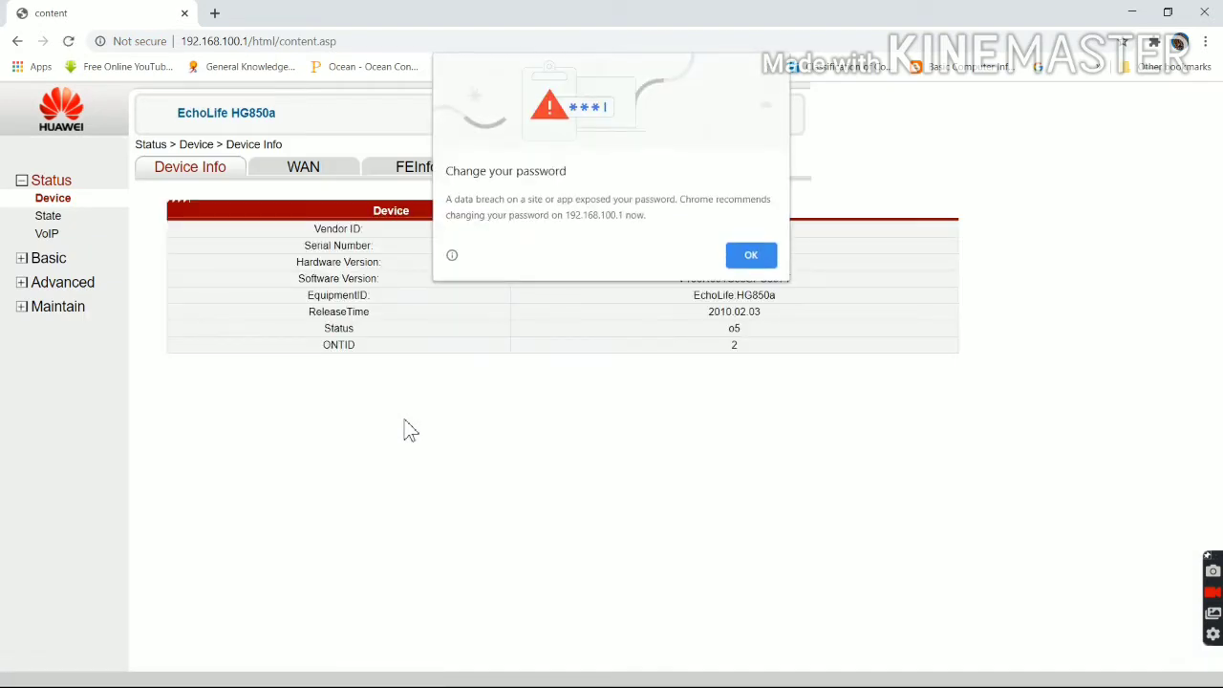
Dismiss the password warning, go to Basic > WAN and add a new WAN connection.
click(750, 256)
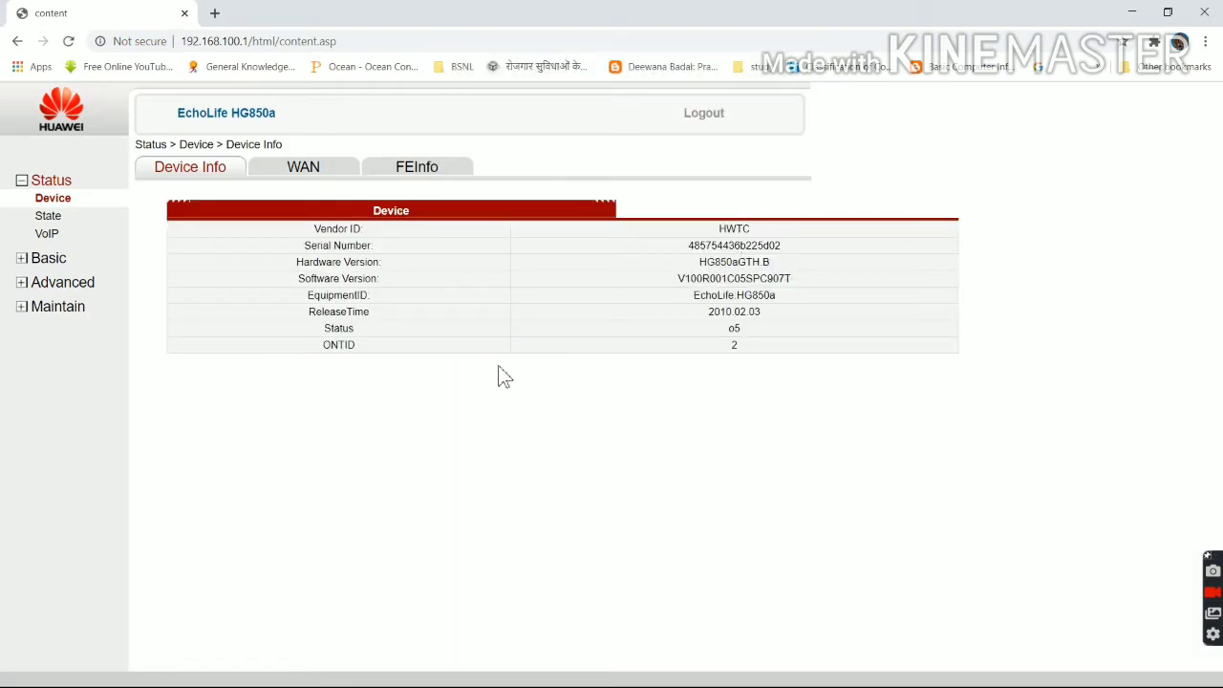
click(51, 260)
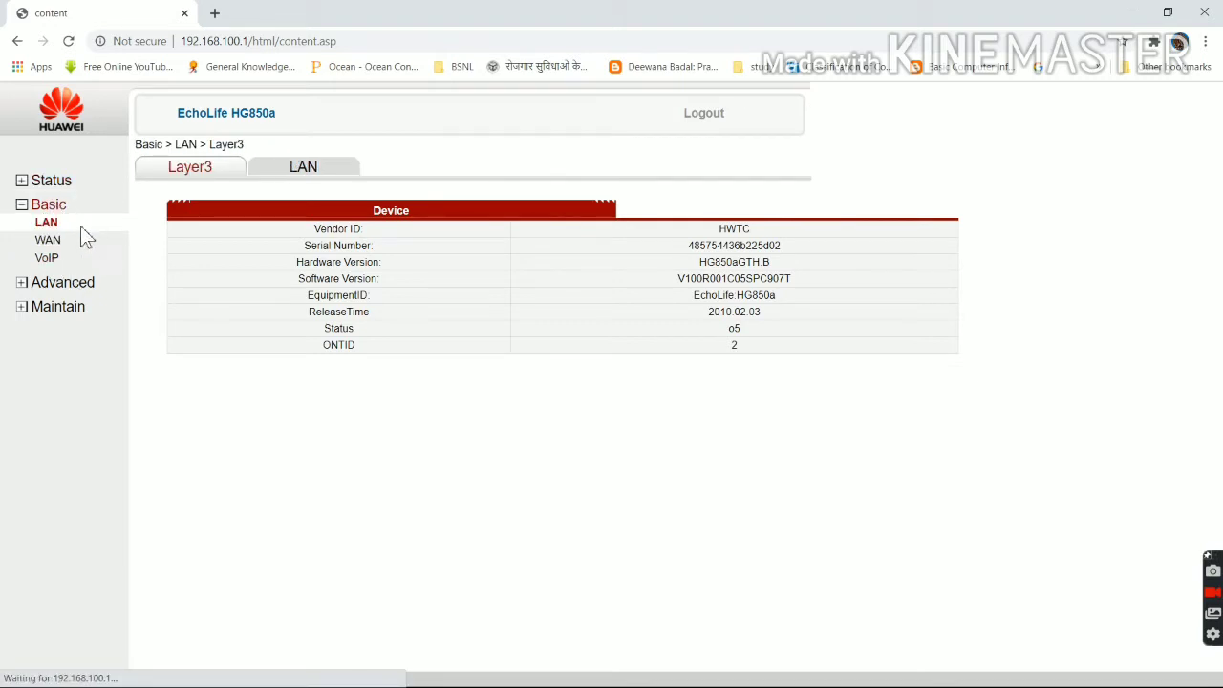
click(48, 242)
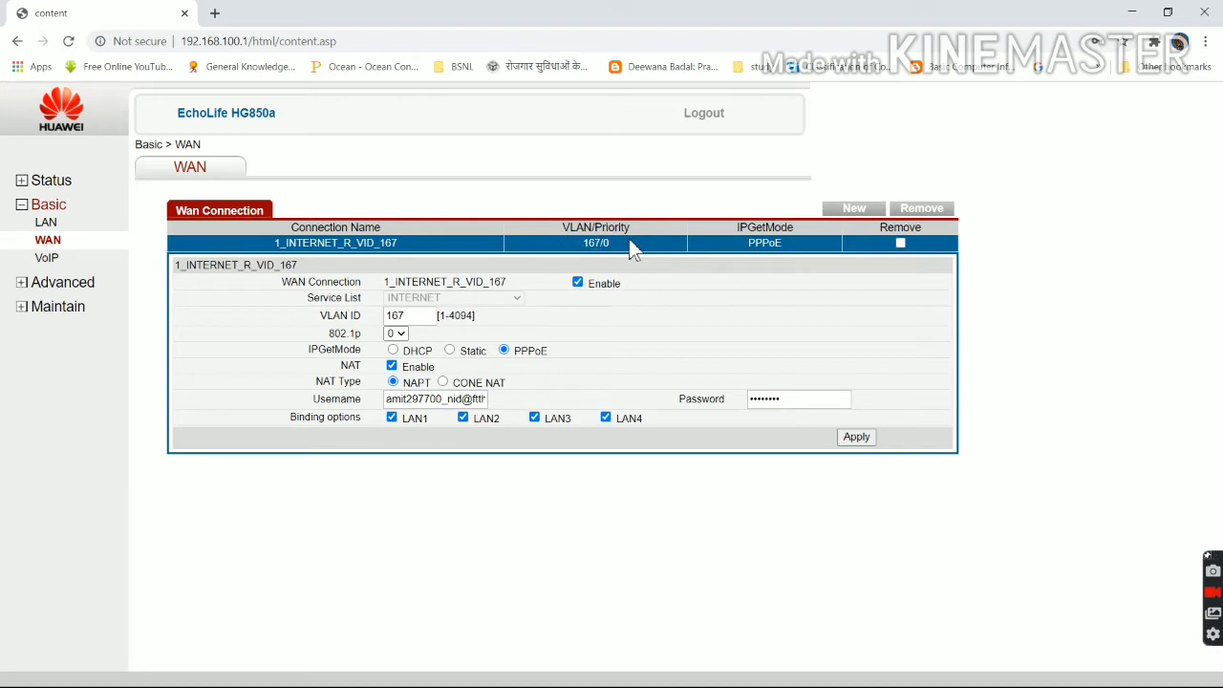
click(856, 210)
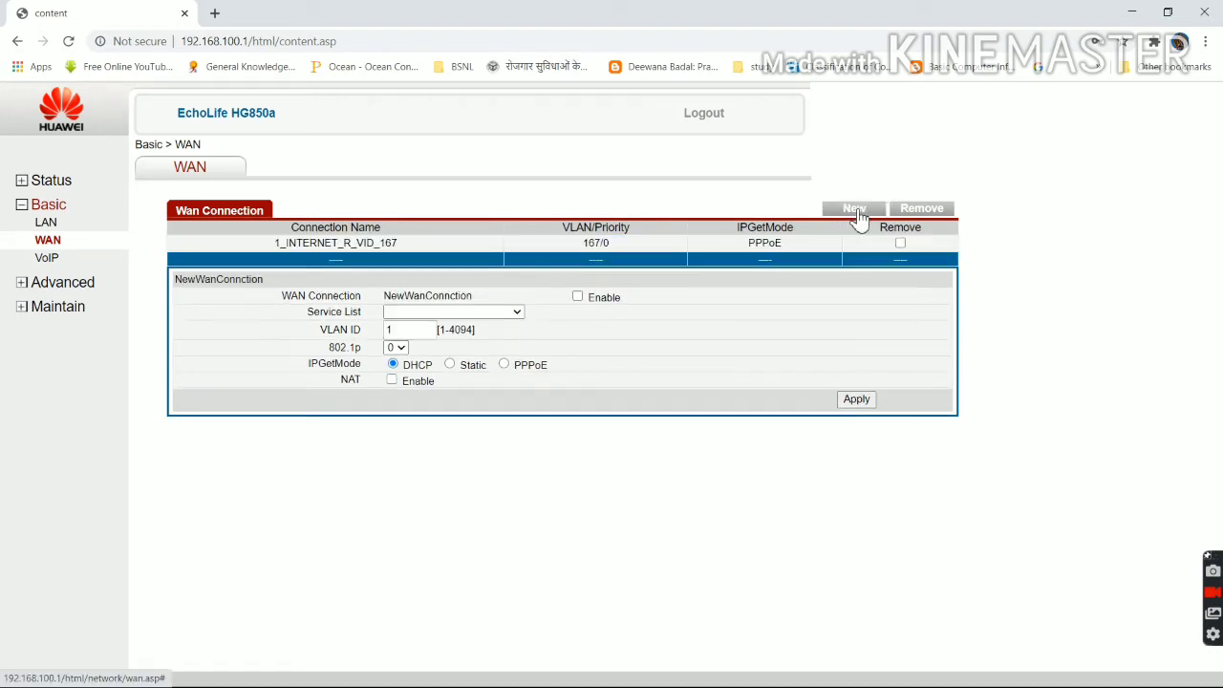
Make the new connection an enabled VOIP service with VLAN ID 169.
click(516, 313)
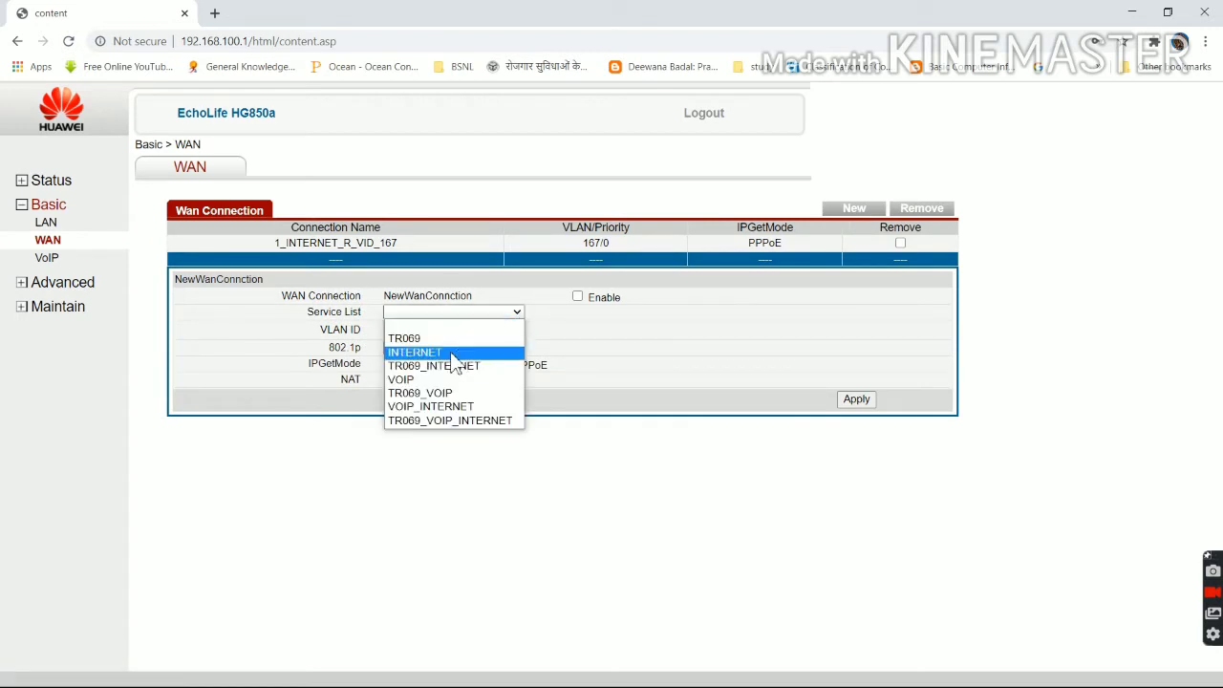
click(428, 380)
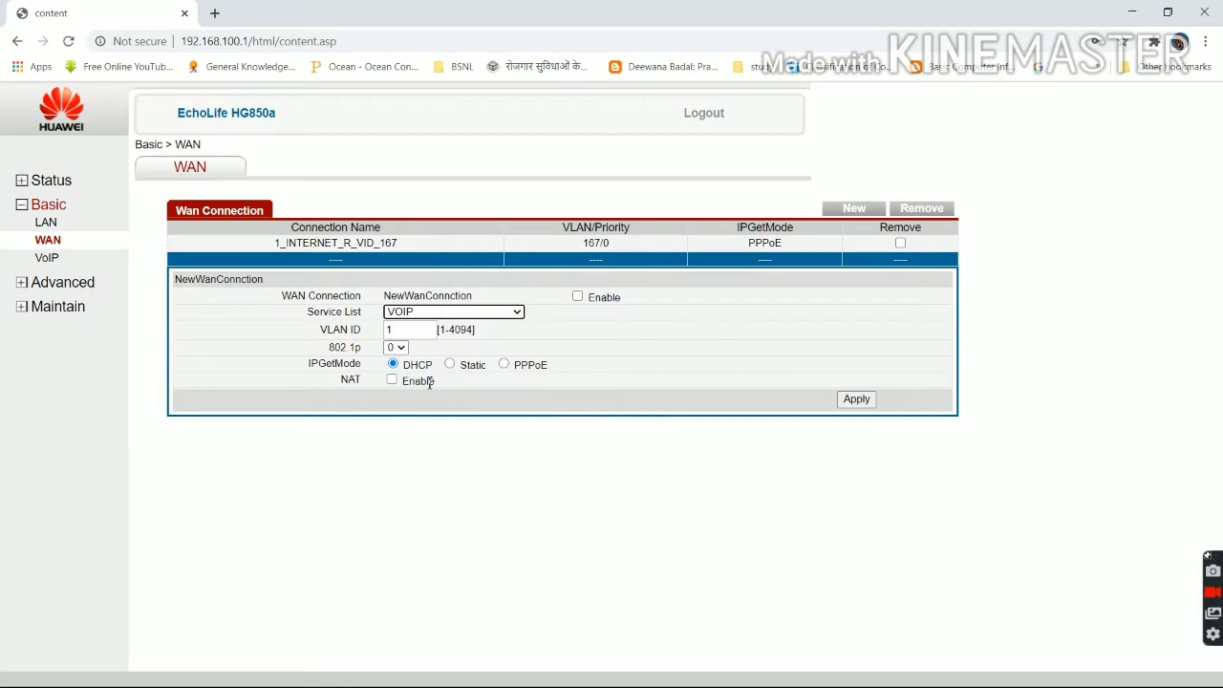
click(578, 298)
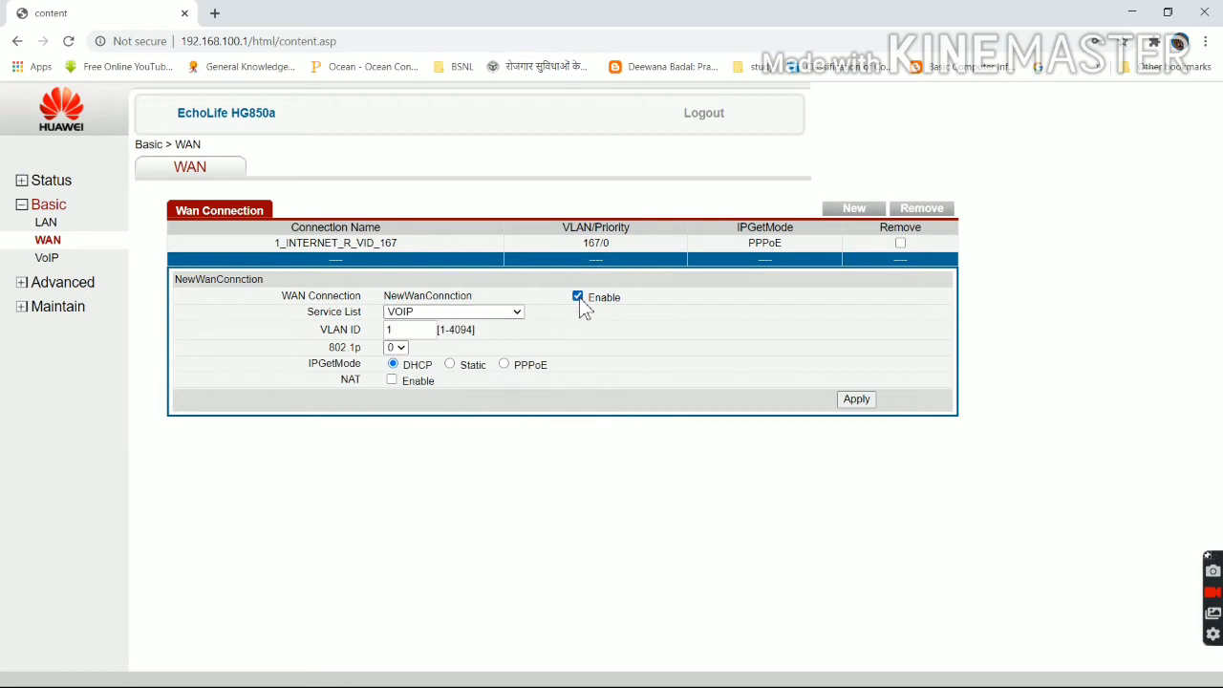
click(422, 329)
key(BackSpace)
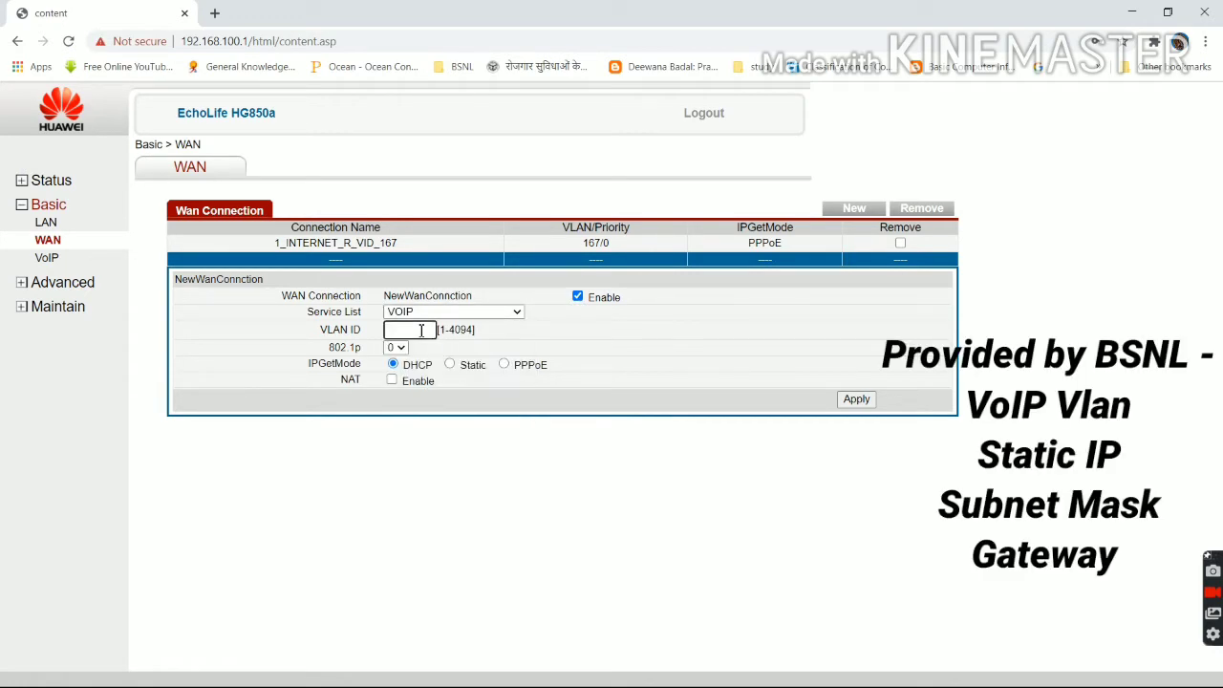
text(169)
Switch the connection to Static with NAT, IP 10.86.82.102 and its subnet mask.
click(449, 365)
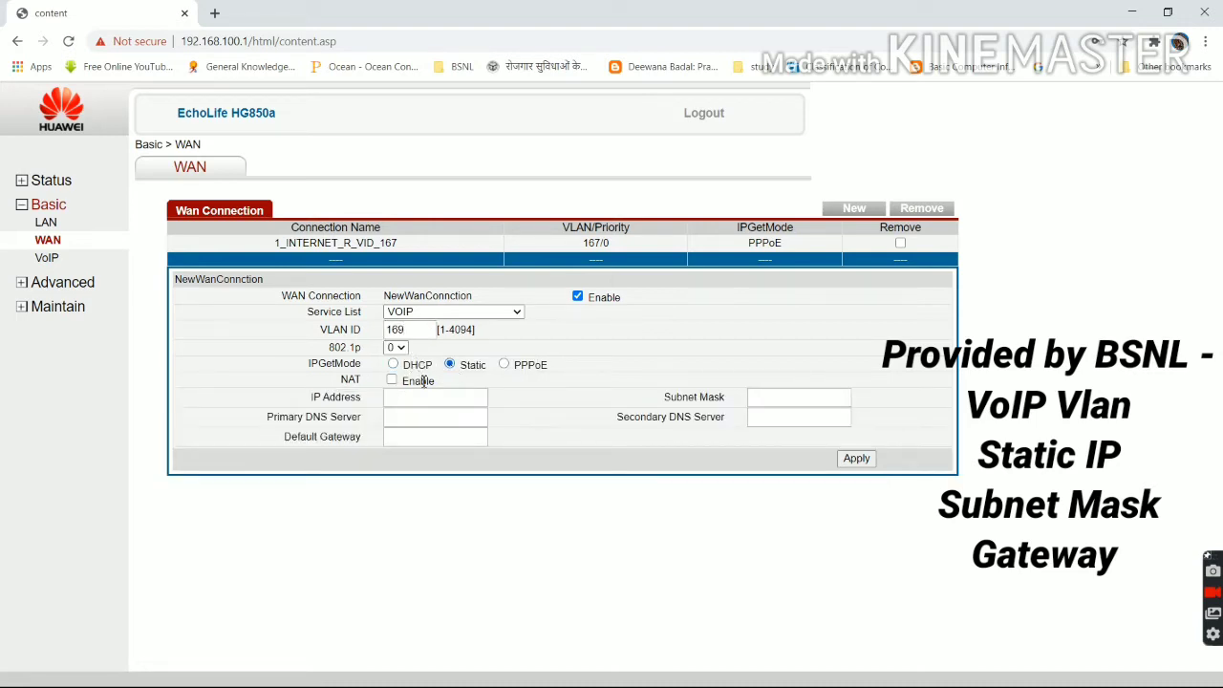
click(392, 380)
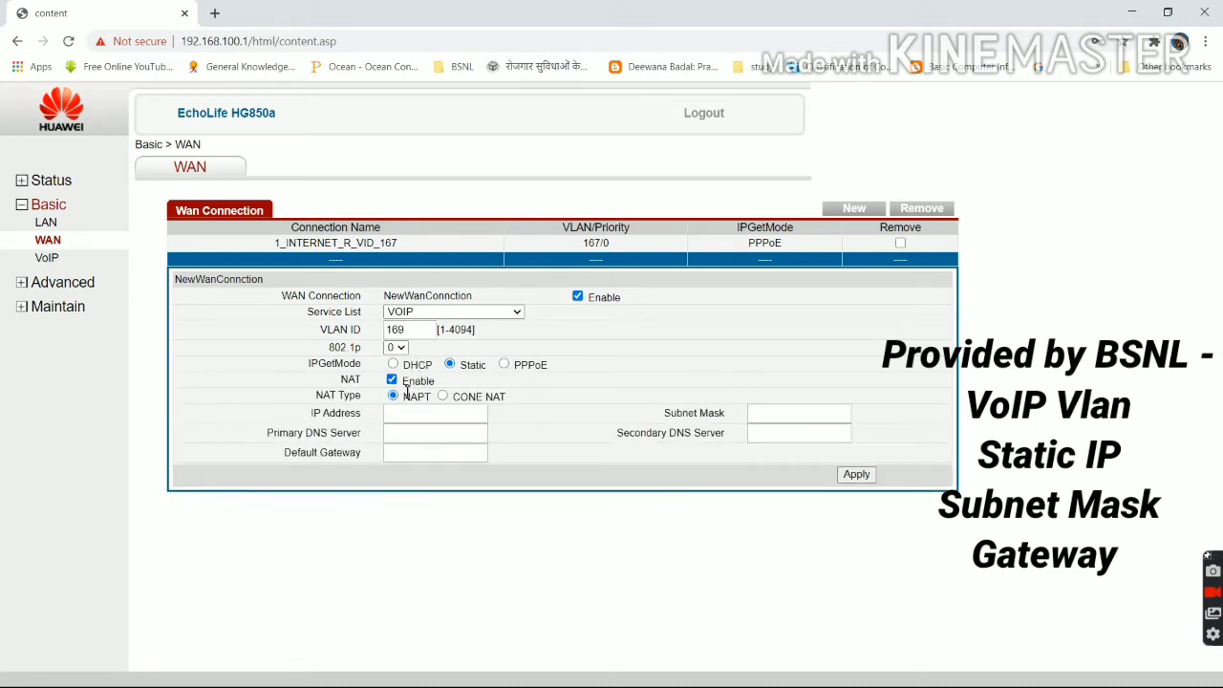
click(417, 414)
text(1)
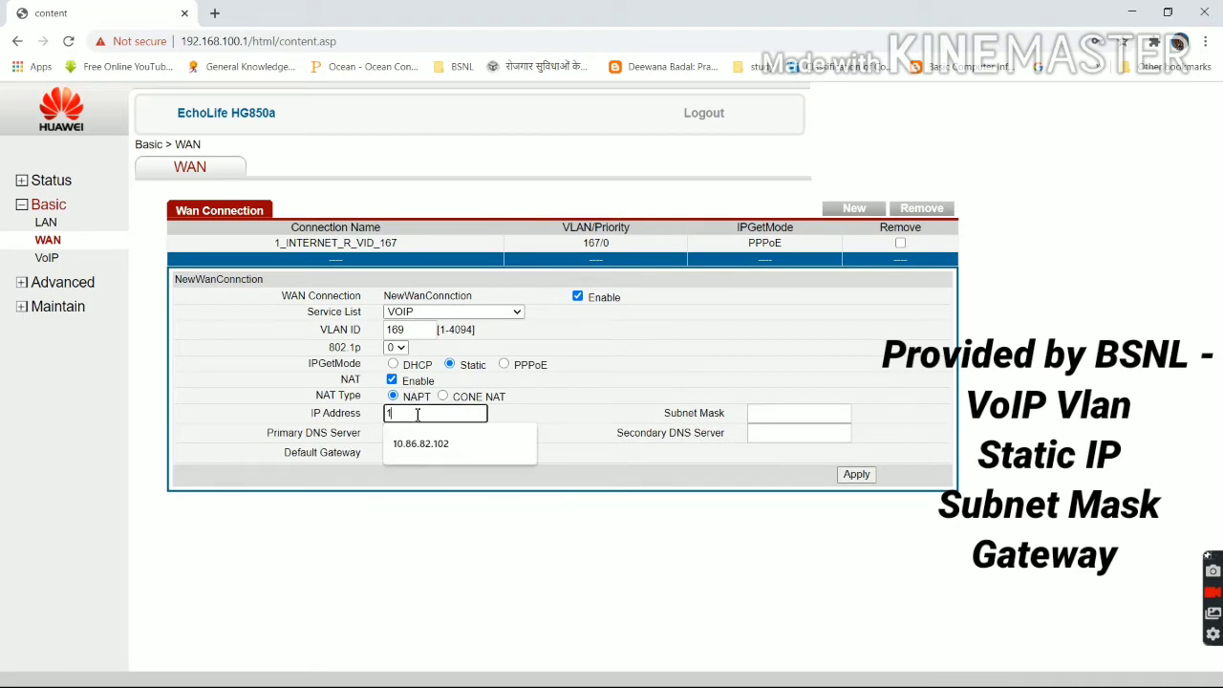
text(0.86.82.102)
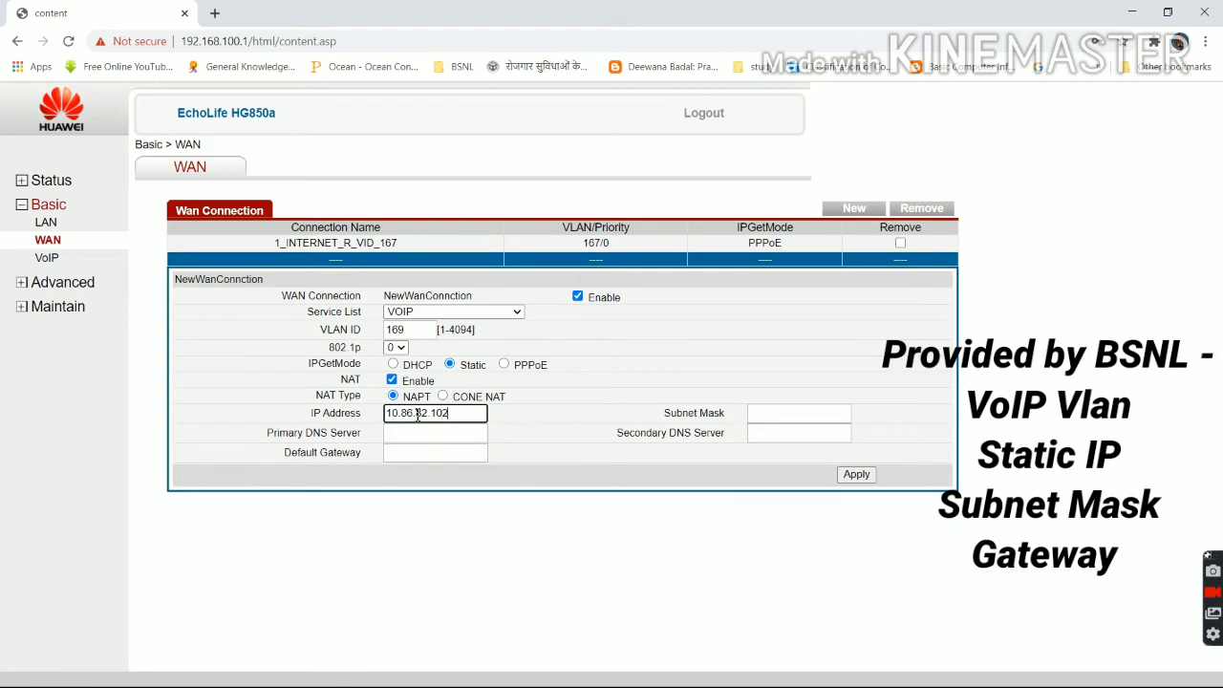
click(783, 413)
text(255.255.255.0)
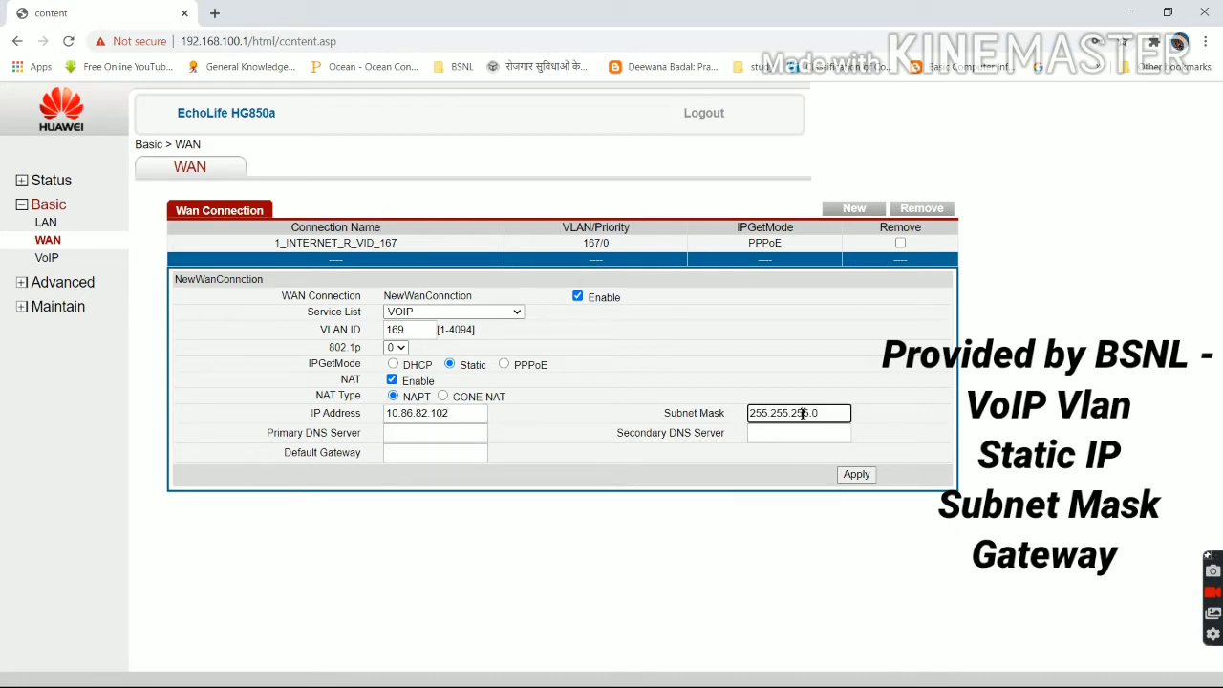
key(BackSpace)
key(BackSpace)
key(BackSpace)
key(BackSpace)
text(40.)
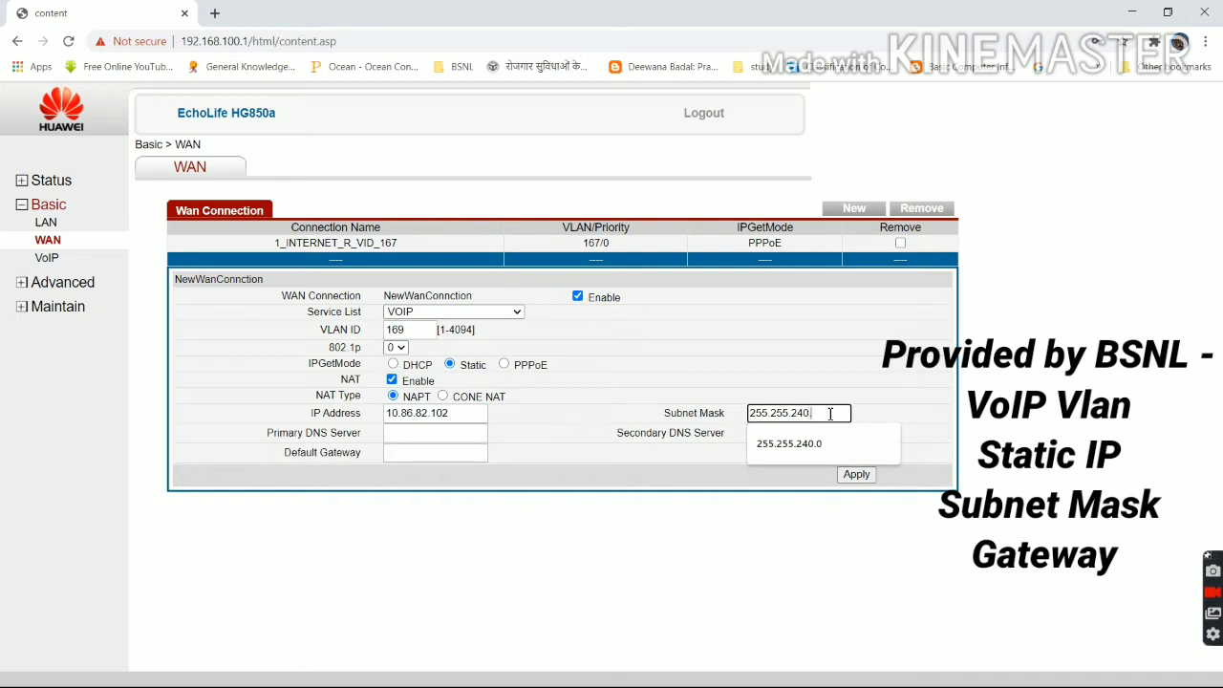
text(0)
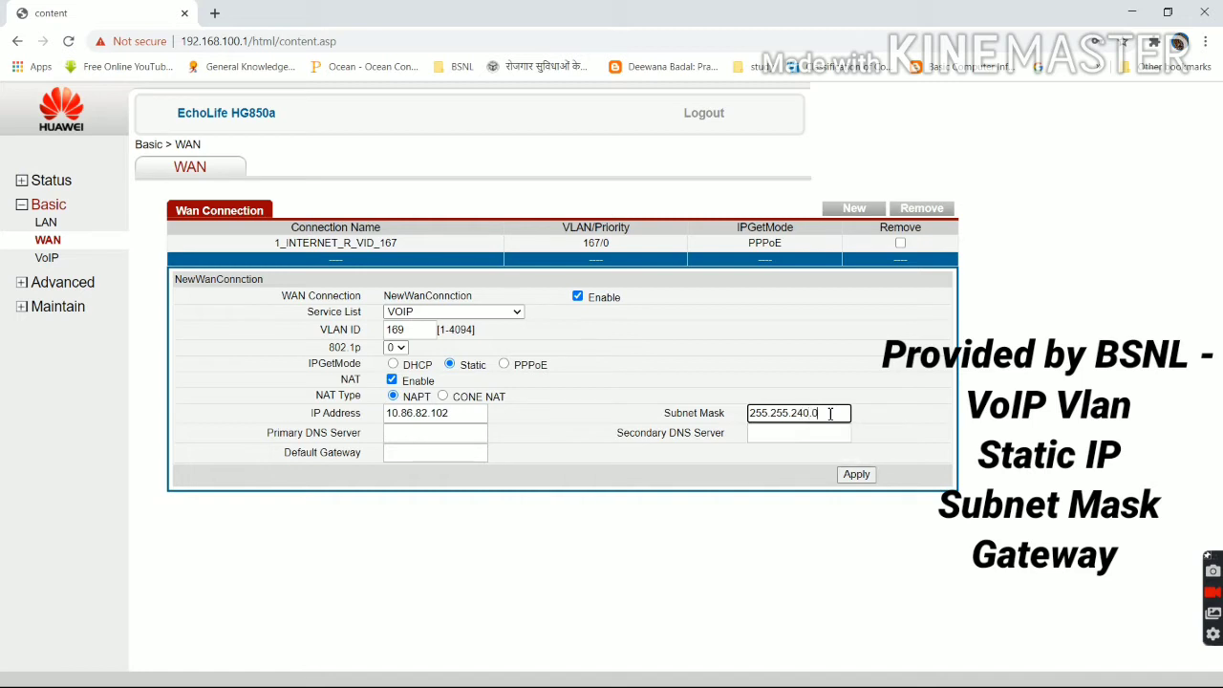
Enter gateway 10.86.80.1, save the VOIP WAN connection, and open Basic > VoIP.
click(424, 453)
text(1)
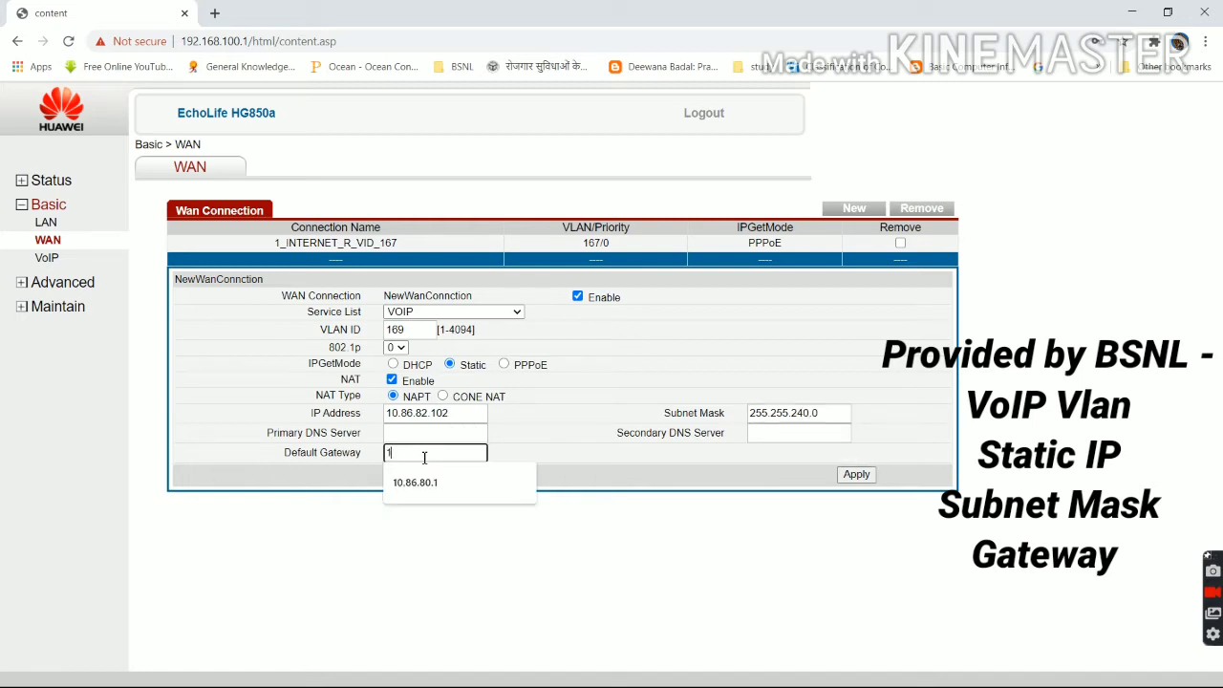
text(0.86.80.1)
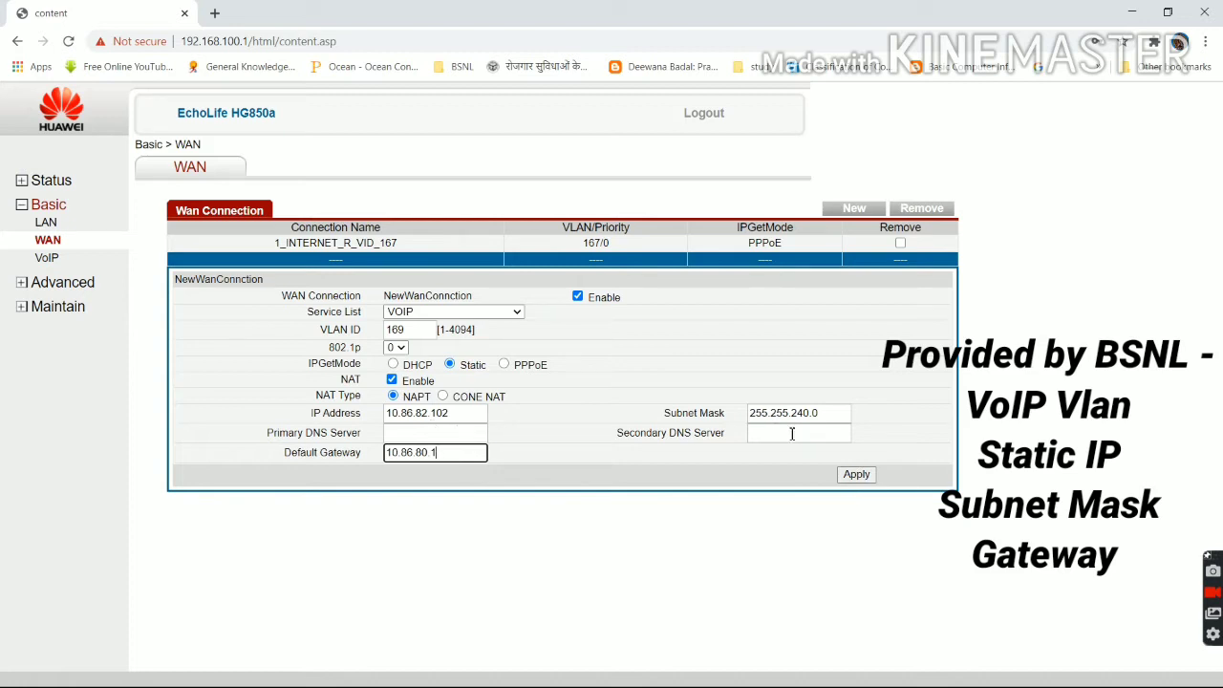
click(855, 475)
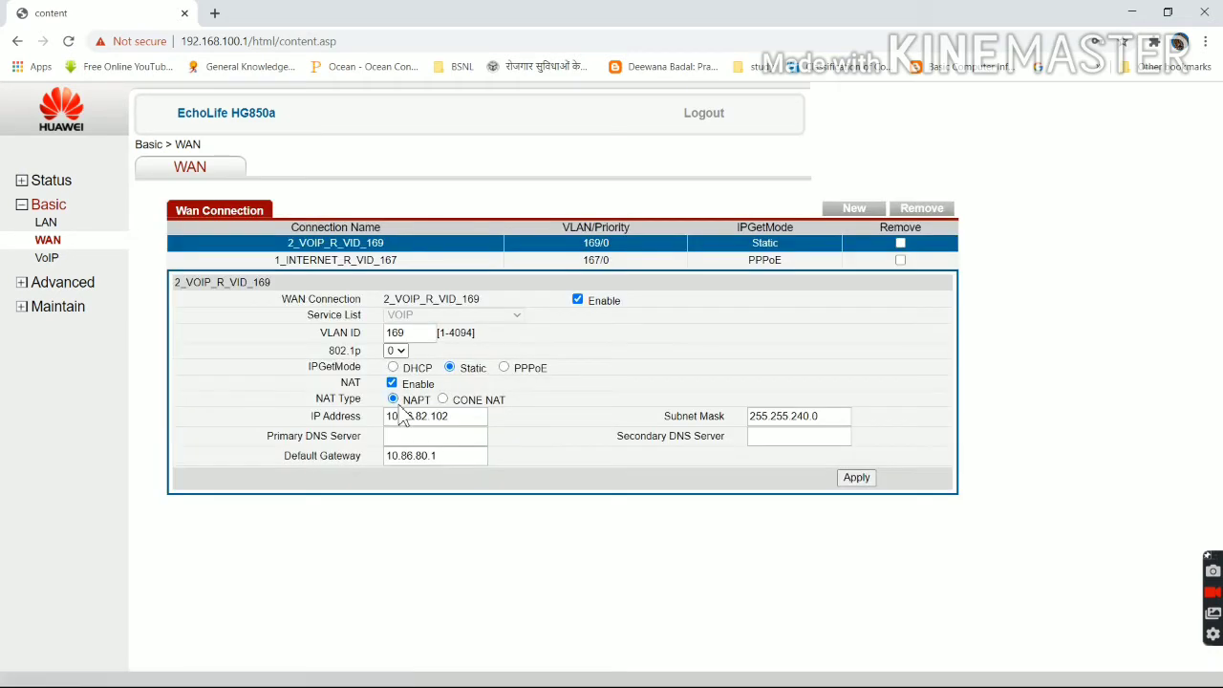
click(47, 260)
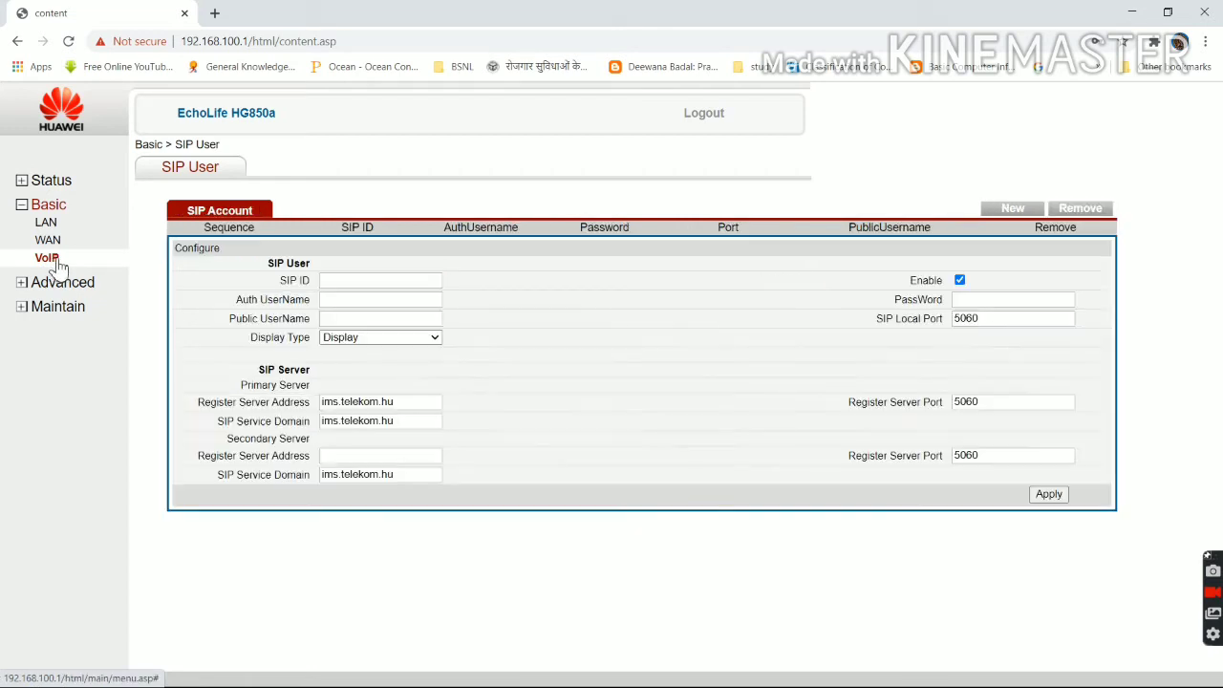
Enter the BSNL SIP phone number into SIP ID, Auth UserName and Public UserName.
click(433, 282)
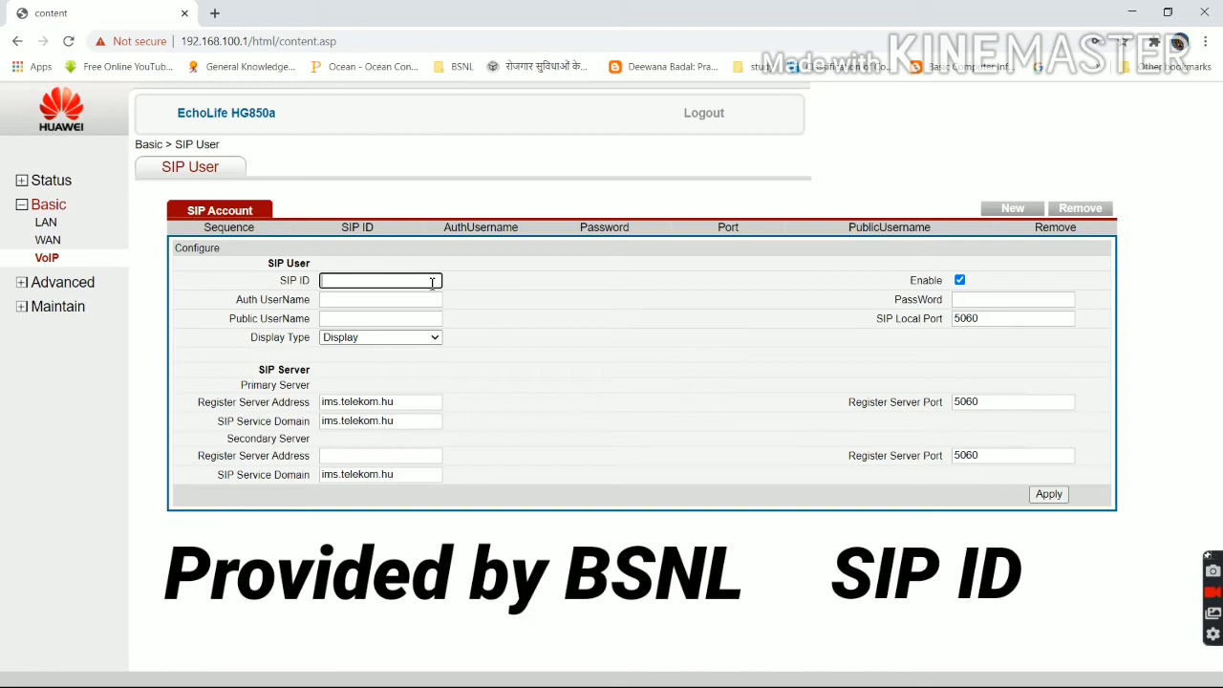
click(416, 300)
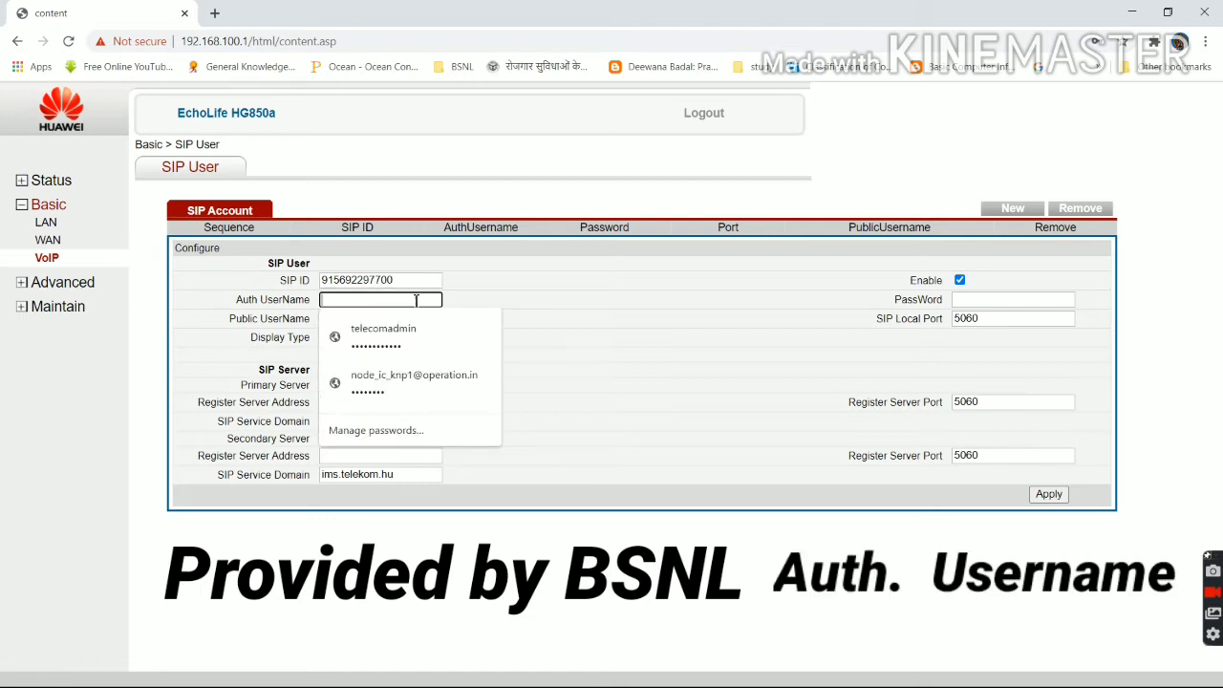
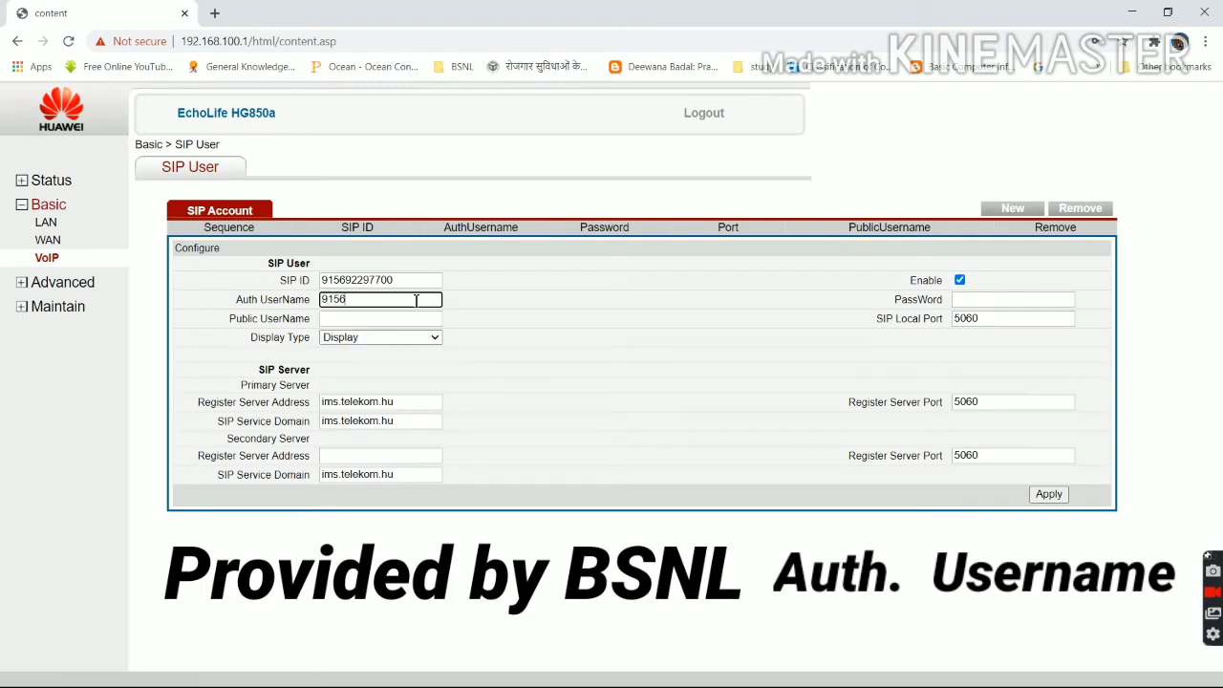
click(400, 320)
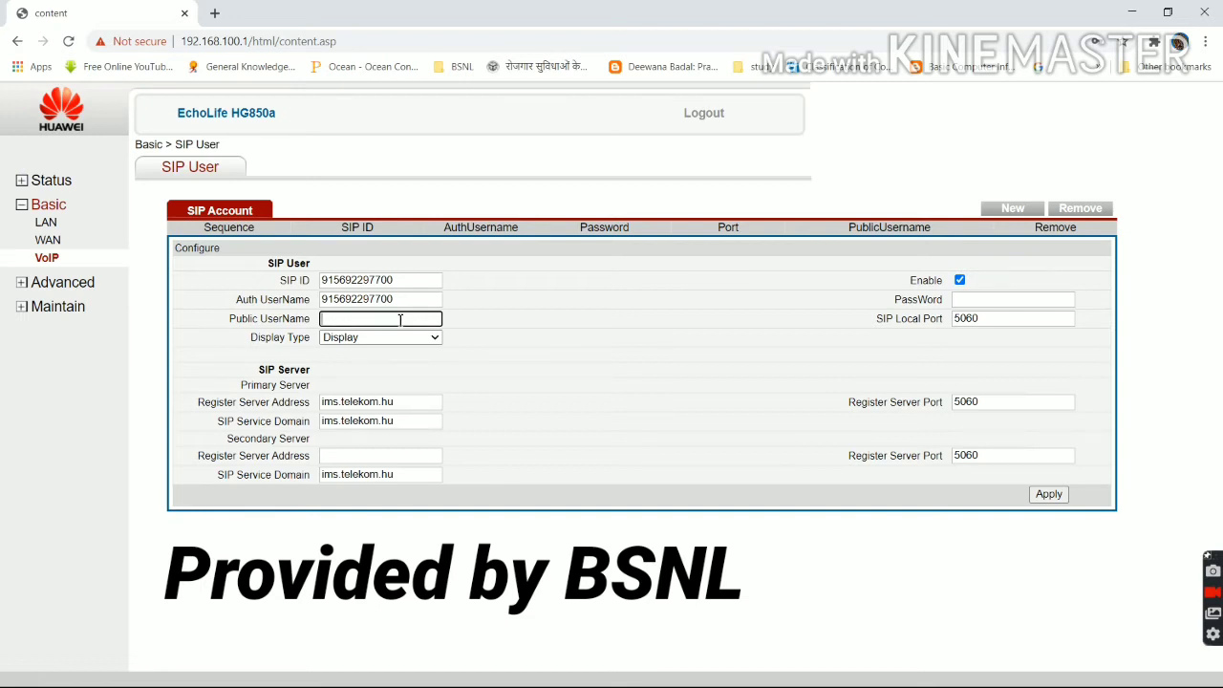
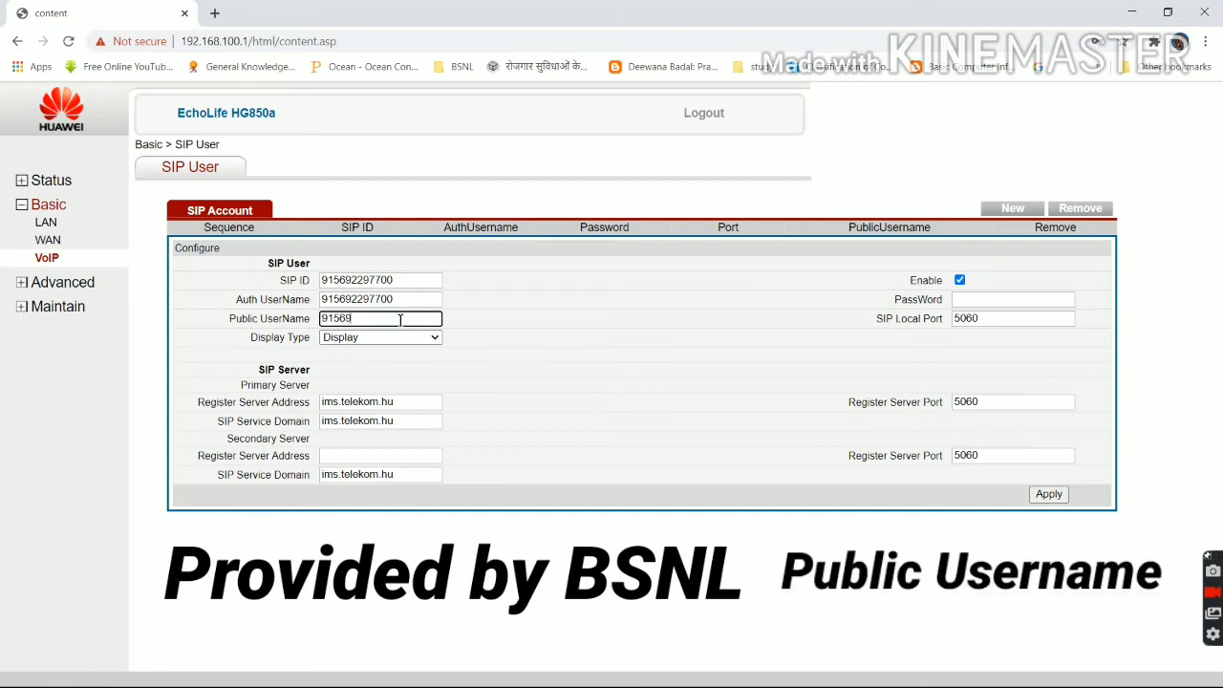
double_click(359, 319)
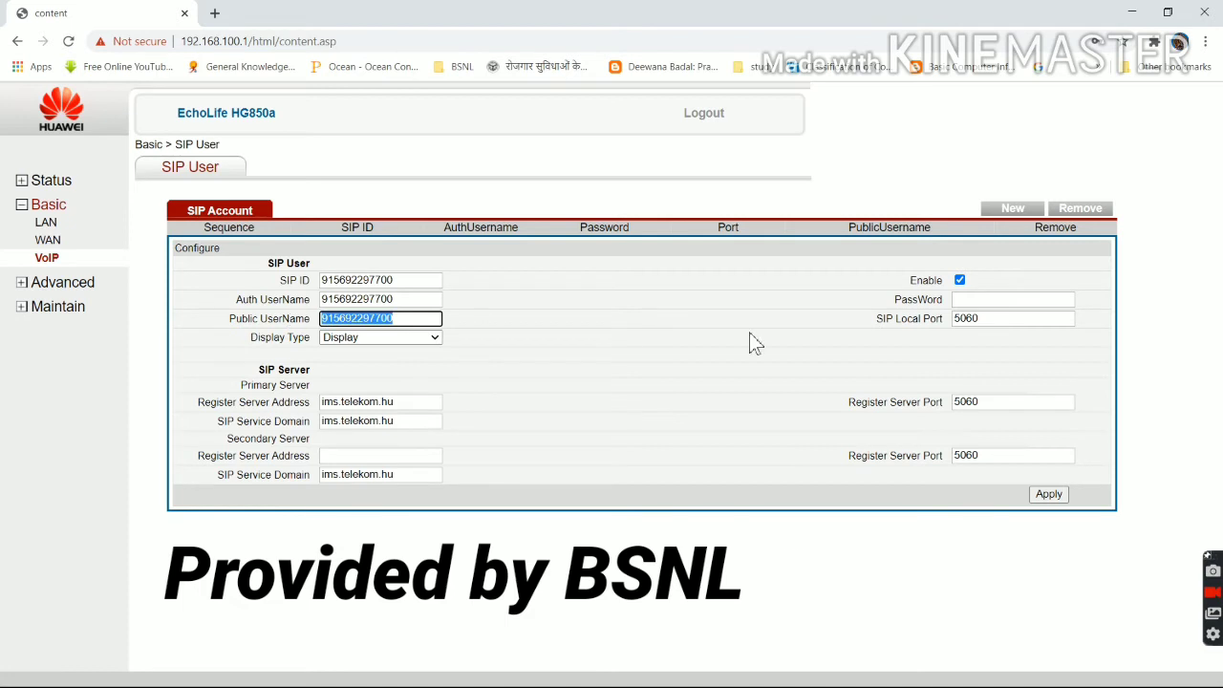
Paste the SIP password and set the primary Register Server Address to 192.168.149.78.
click(1007, 300)
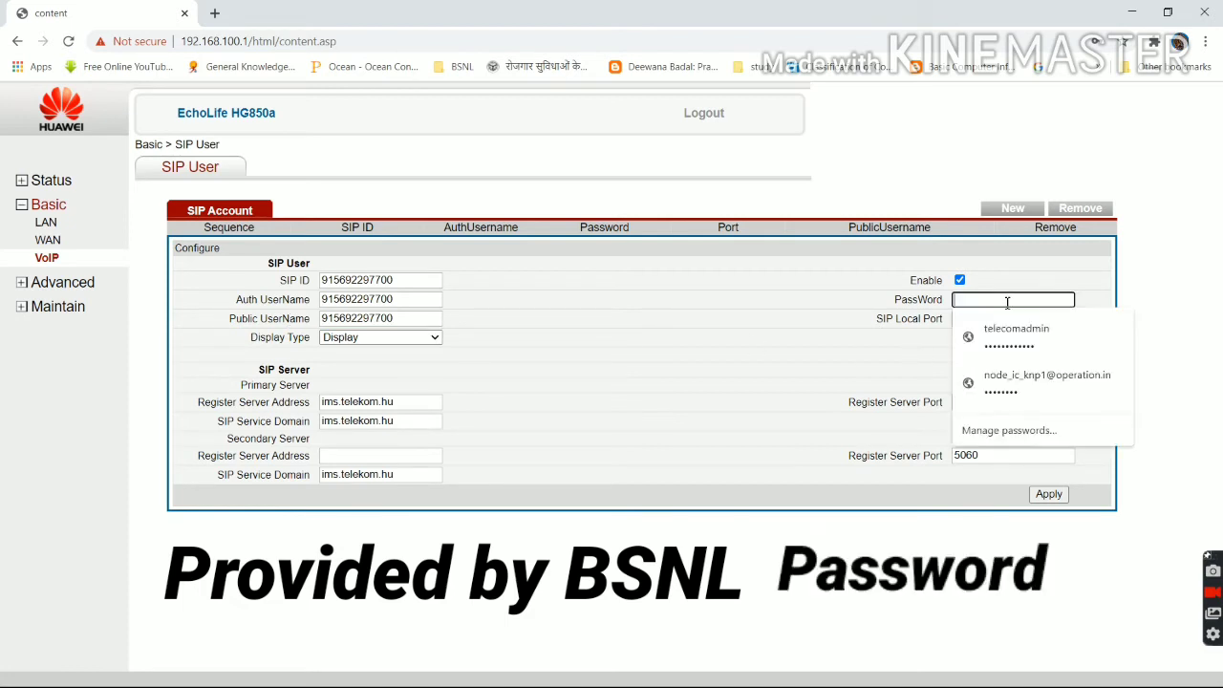
key(ctrl+v)
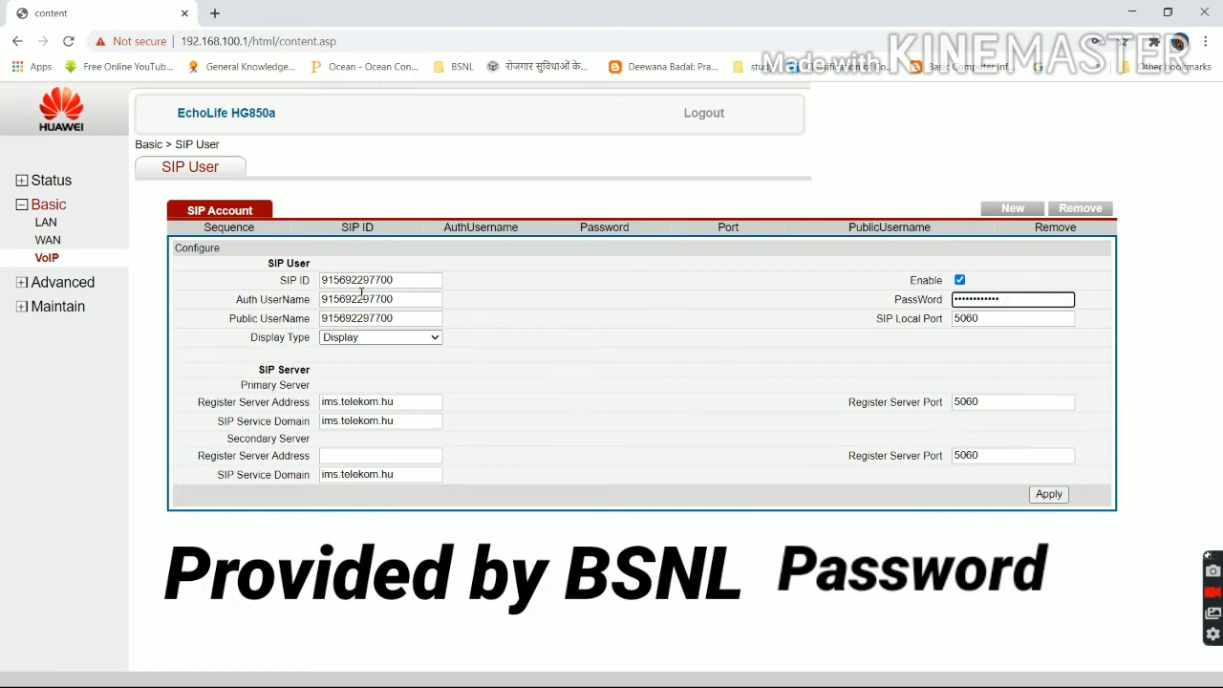
click(409, 403)
key(BackSpace)
key(BackSpace)
key(BackSpace)
key(BackSpace)
key(BackSpace)
key(BackSpace)
key(BackSpace)
key(BackSpace)
key(BackSpace)
key(BackSpace)
key(BackSpace)
key(BackSpace)
key(BackSpace)
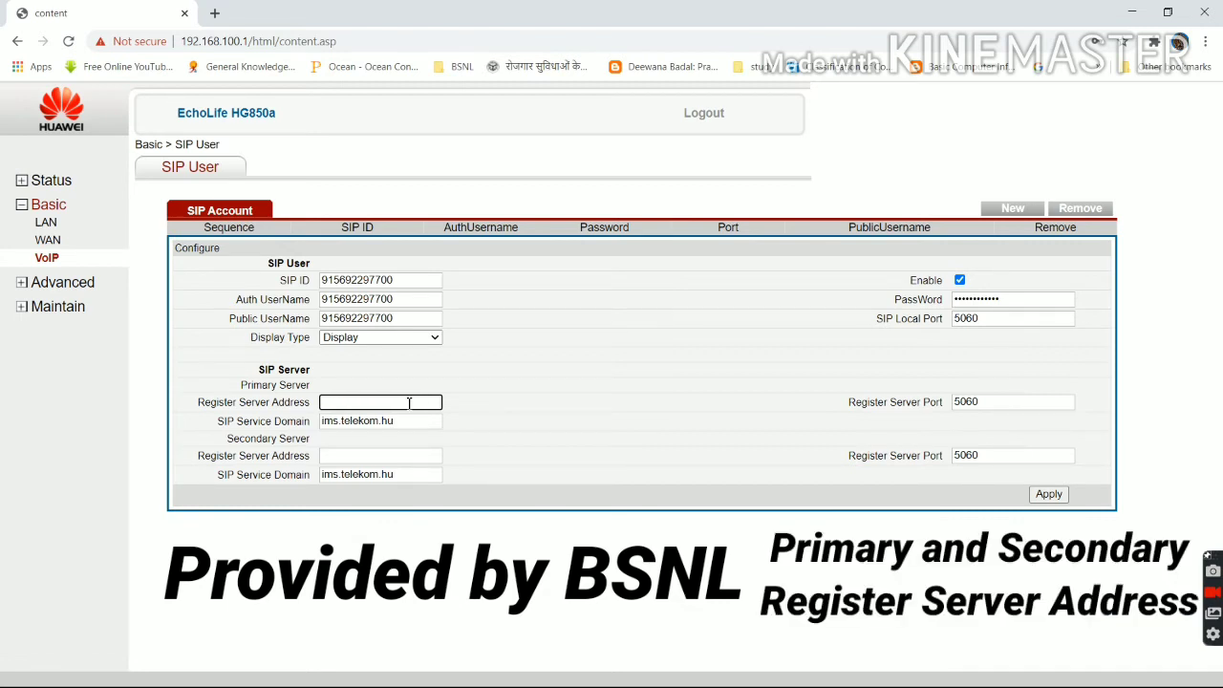
text(192.168.149.78)
Copy 192.168.149.78 into the secondary Register Server Address.
drag(397, 401, 308, 405)
right_click(352, 401)
click(385, 454)
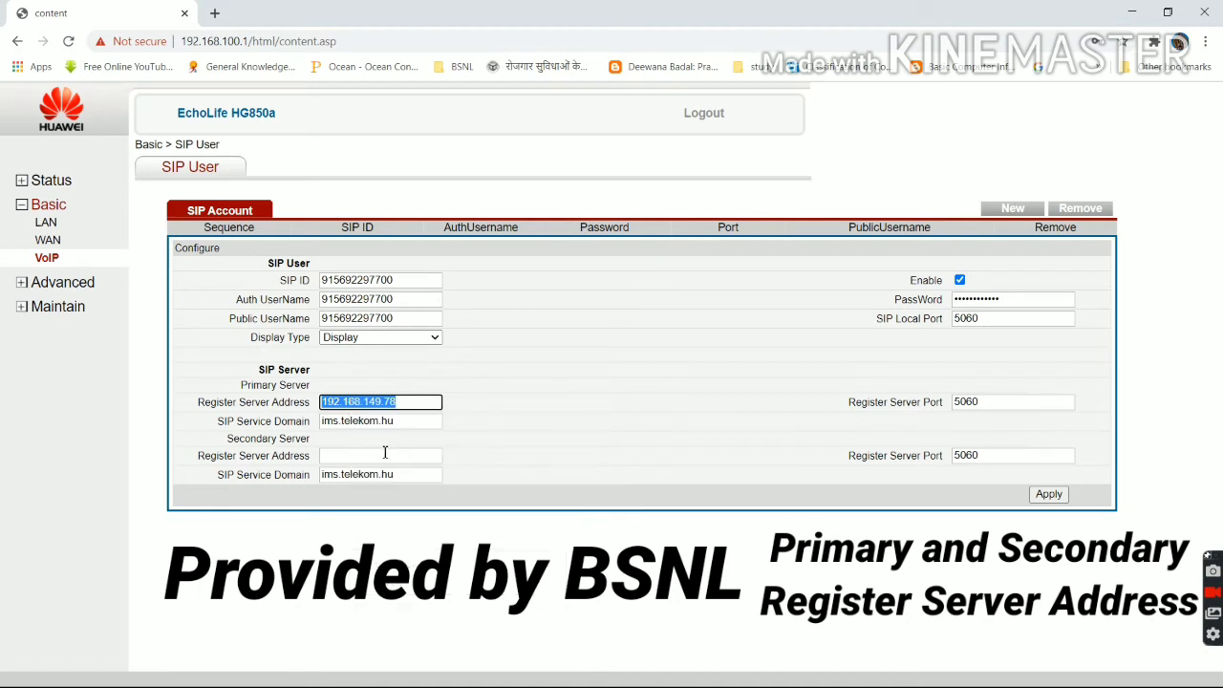
click(385, 455)
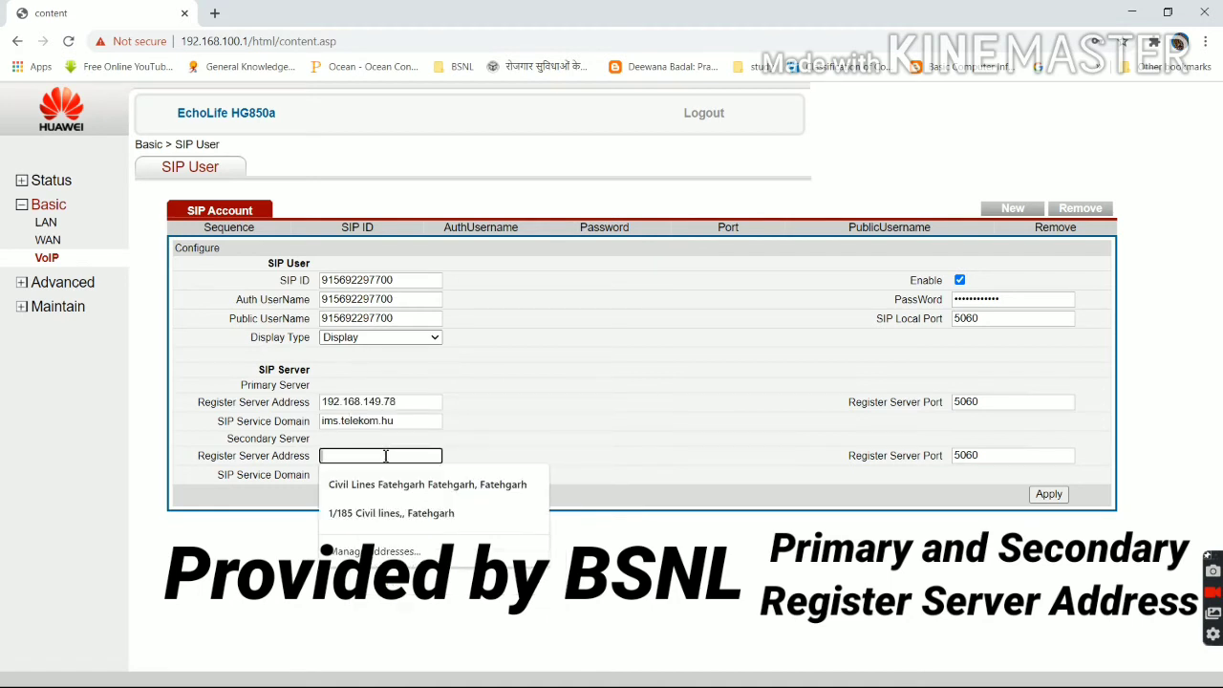
key(ctrl+v)
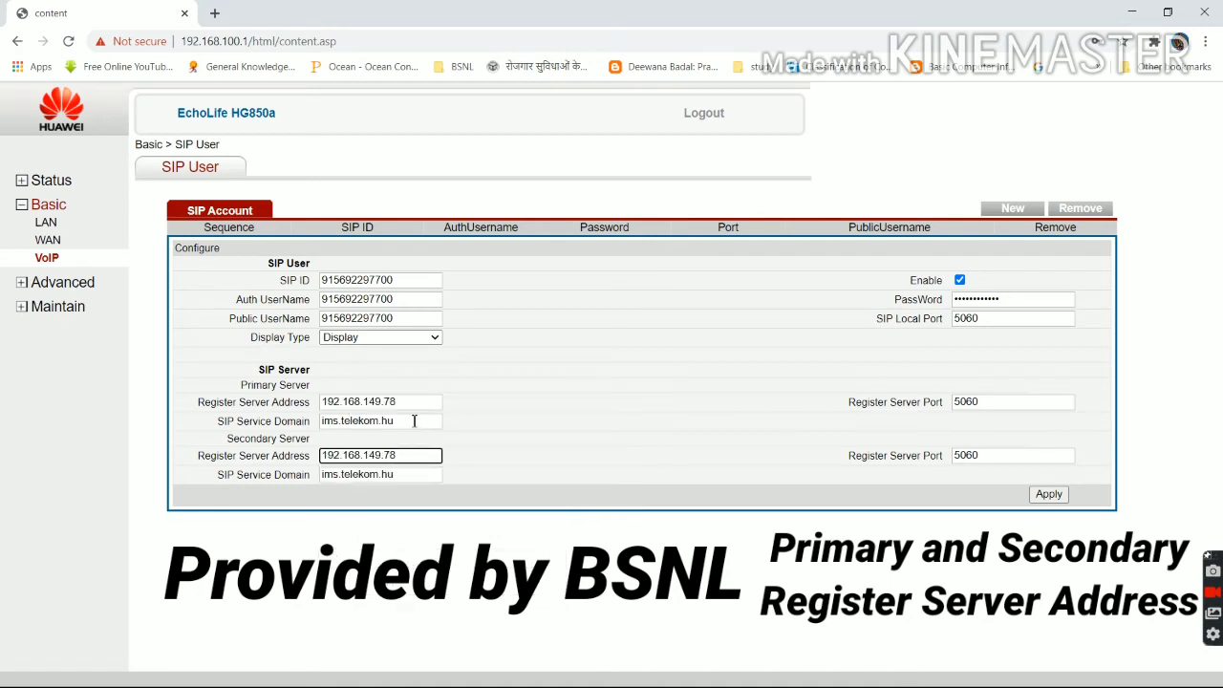
Clear both the primary and secondary SIP Service Domain fields.
click(414, 421)
key(BackSpace)
key(BackSpace)
key(BackSpace)
key(BackSpace)
key(BackSpace)
key(BackSpace)
key(BackSpace)
key(BackSpace)
key(BackSpace)
key(BackSpace)
key(BackSpace)
key(BackSpace)
key(BackSpace)
key(BackSpace)
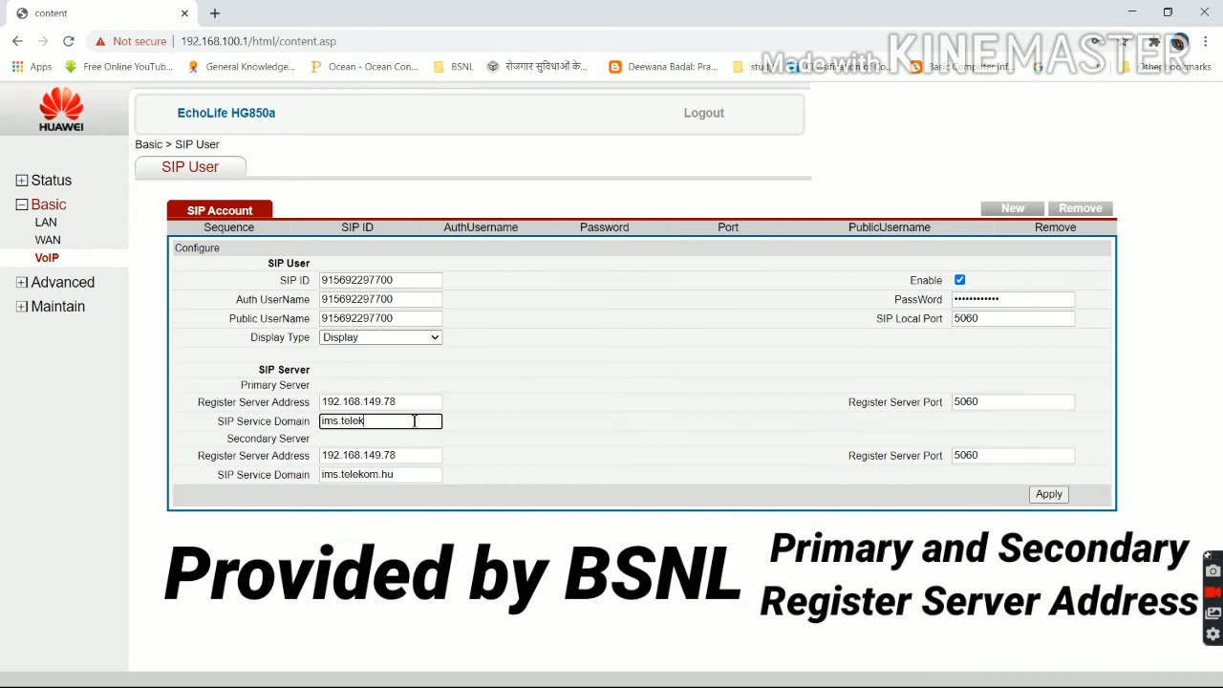
click(414, 472)
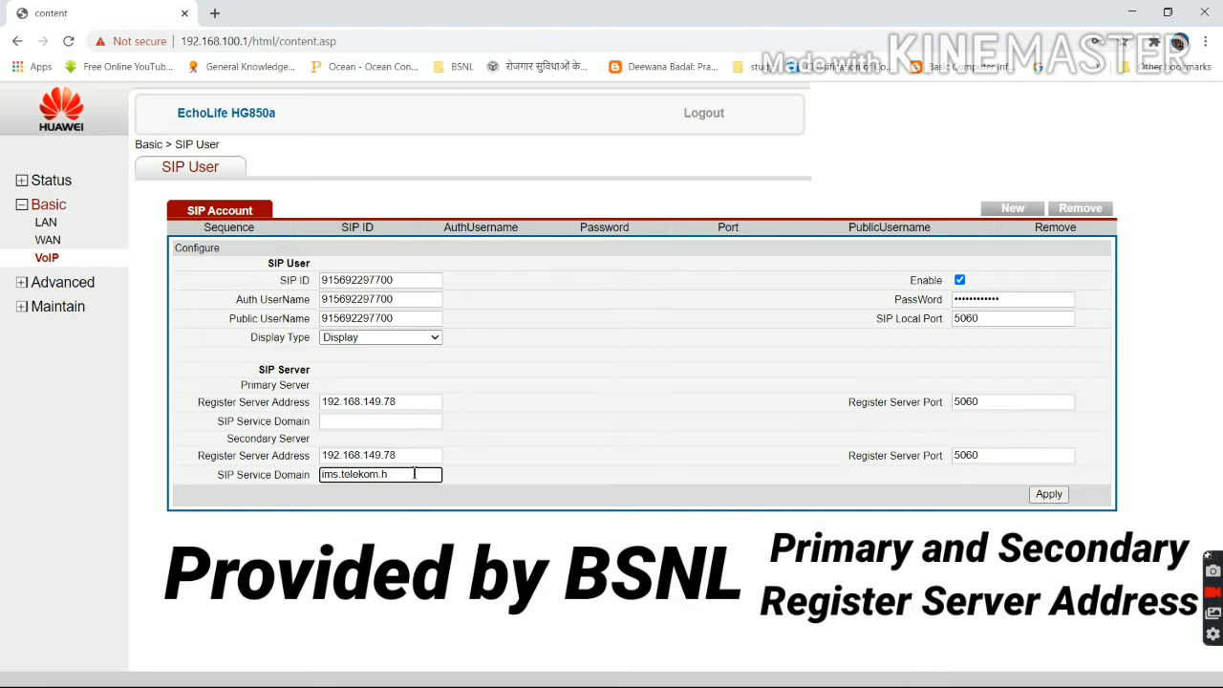
key(BackSpace)
key(BackSpace)
key(BackSpace)
key(BackSpace)
key(BackSpace)
key(BackSpace)
key(BackSpace)
key(BackSpace)
key(BackSpace)
key(BackSpace)
key(BackSpace)
key(BackSpace)
key(BackSpace)
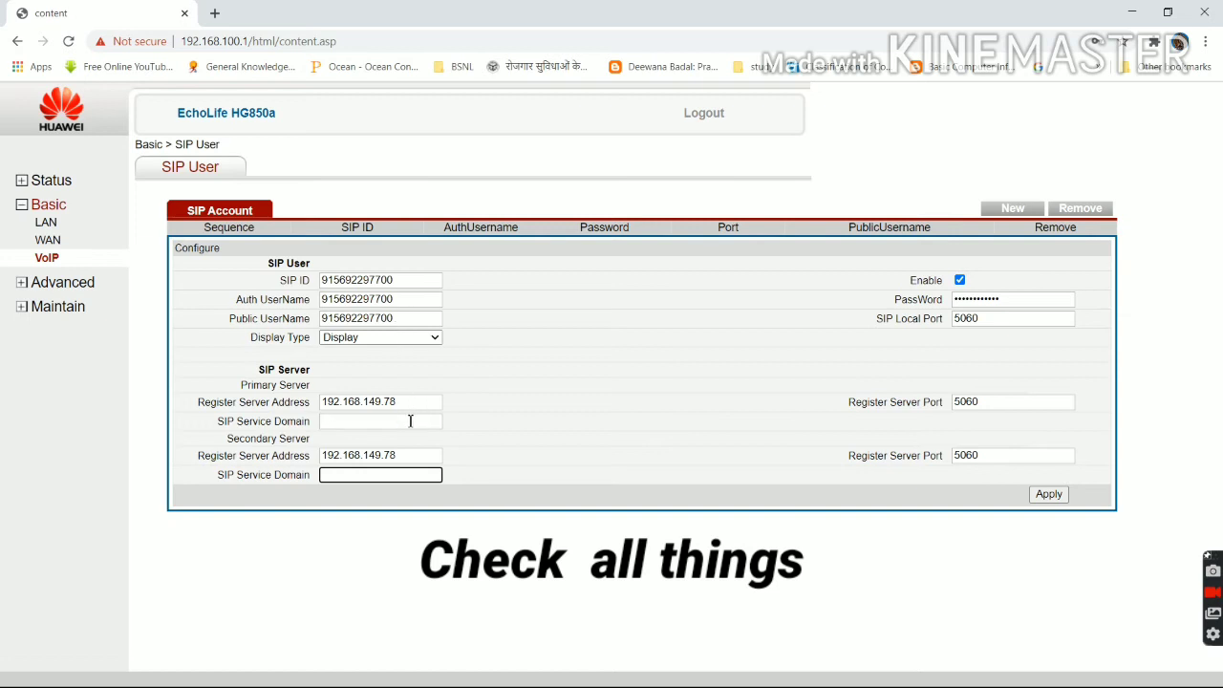
Apply the SIP account as entry 1, then go to the Advanced menu.
click(1047, 494)
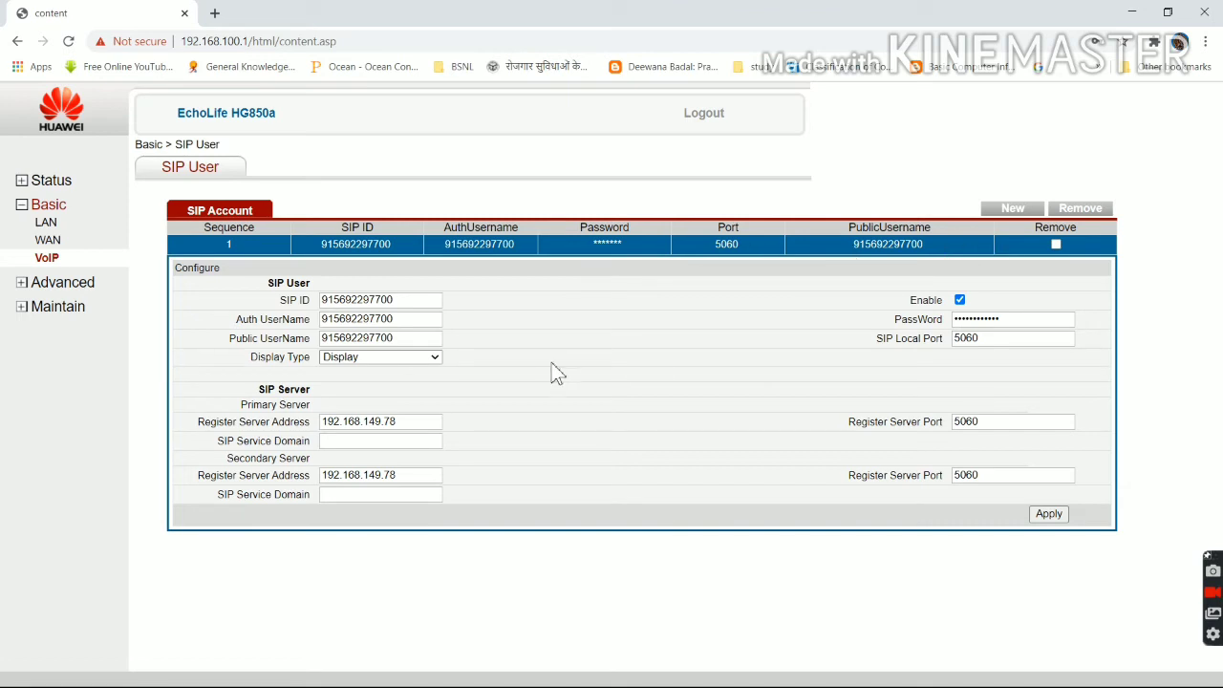
click(67, 283)
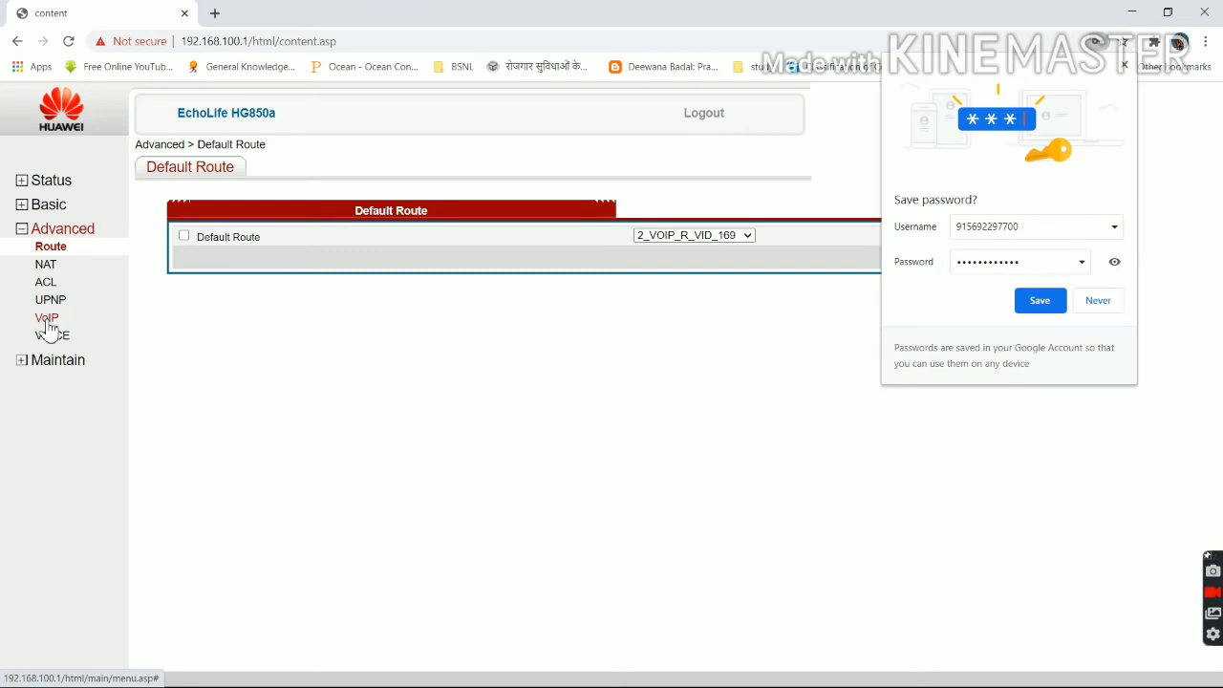
Under Advanced > VoIP, tick Associated SIP ID for port 0 and apply.
click(47, 321)
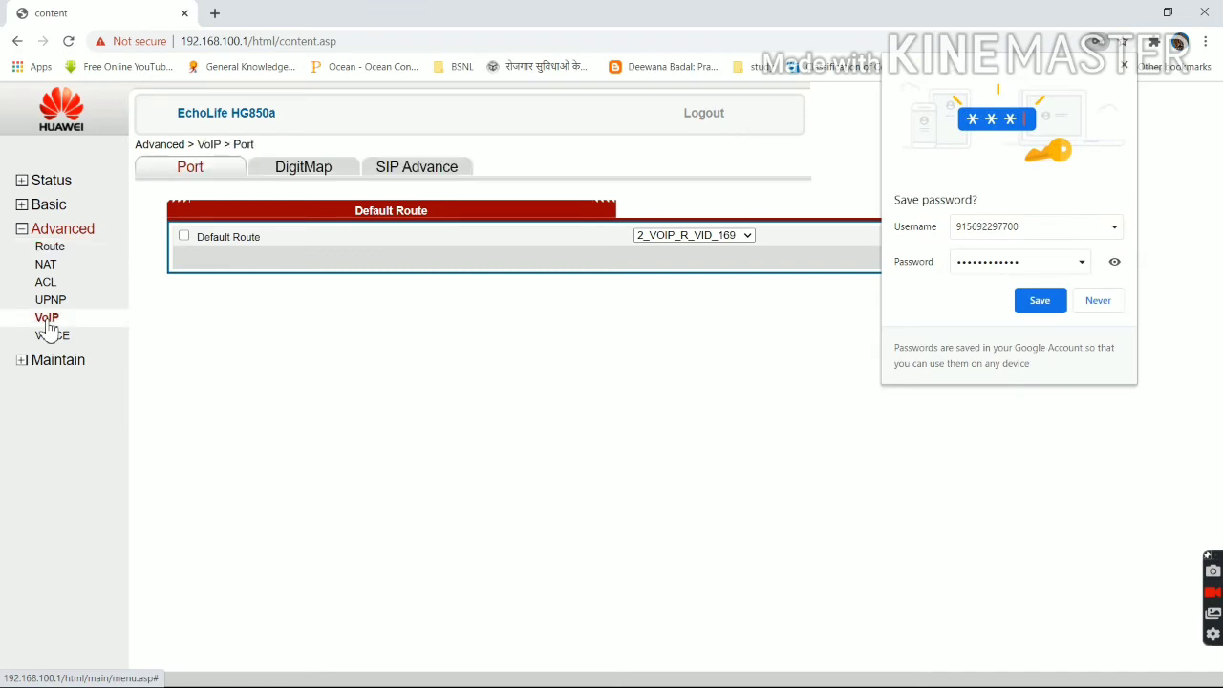
click(1099, 302)
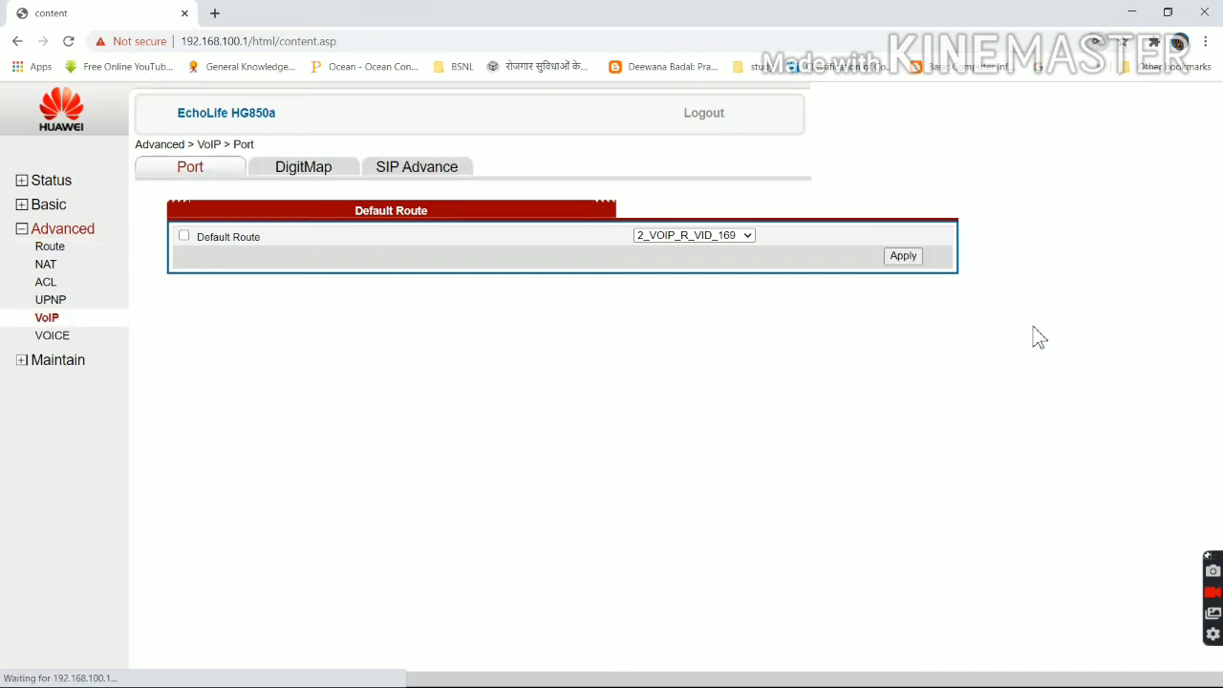
click(54, 325)
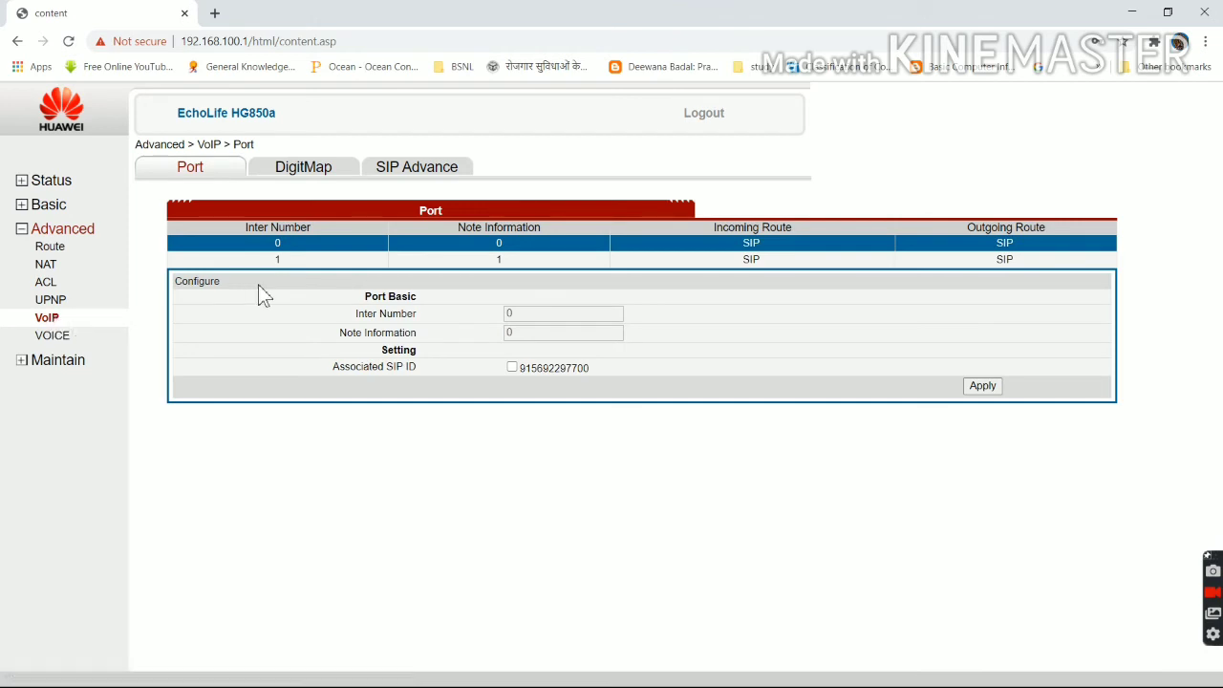
click(512, 368)
click(982, 386)
Check that the VOIP (10.86.82.102) and INTERNET WAN connections show Connected, then view Voip Info.
click(51, 183)
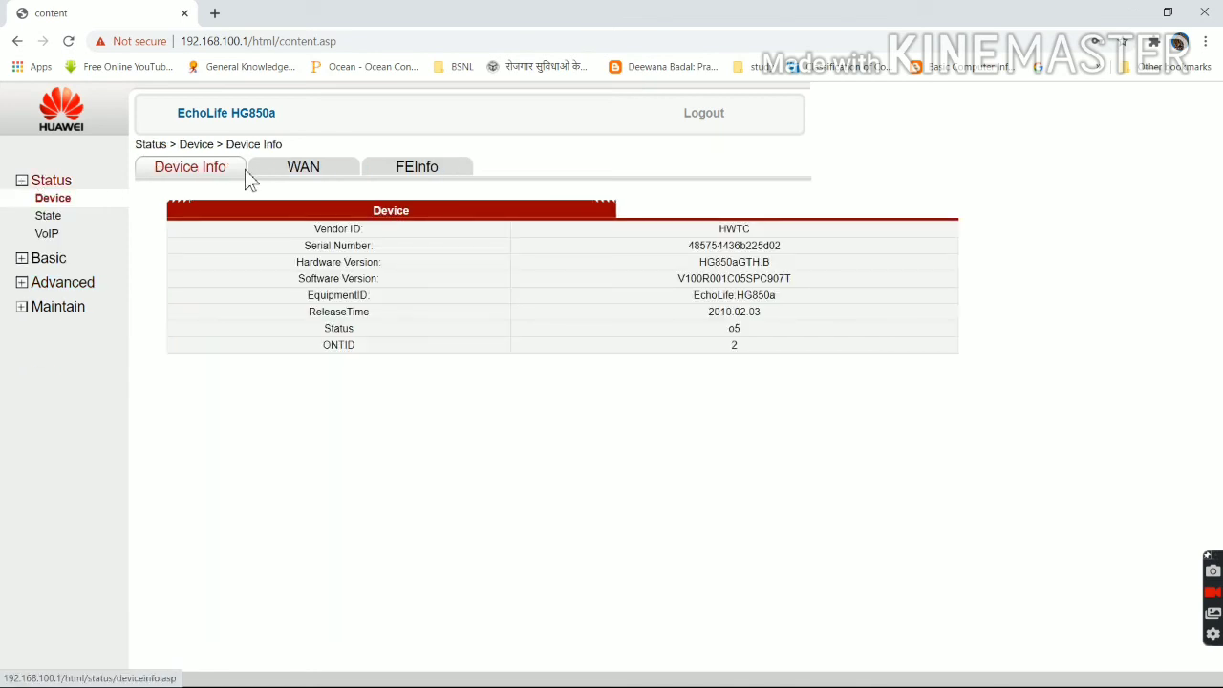
click(294, 176)
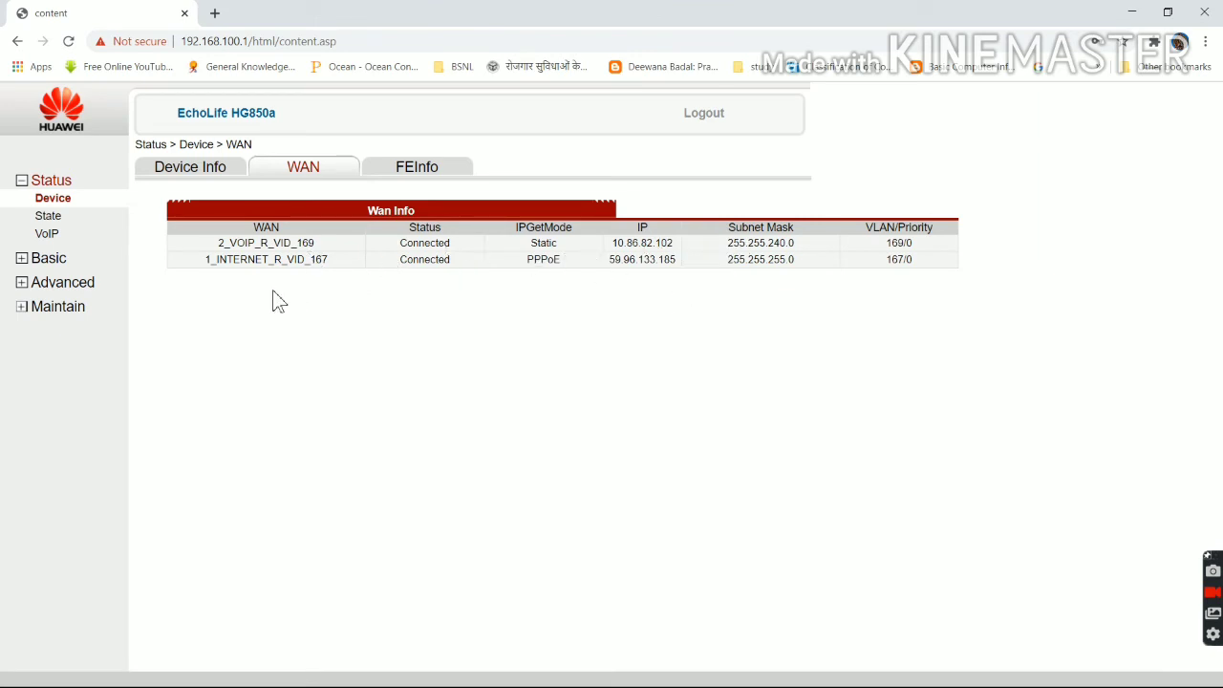
click(55, 239)
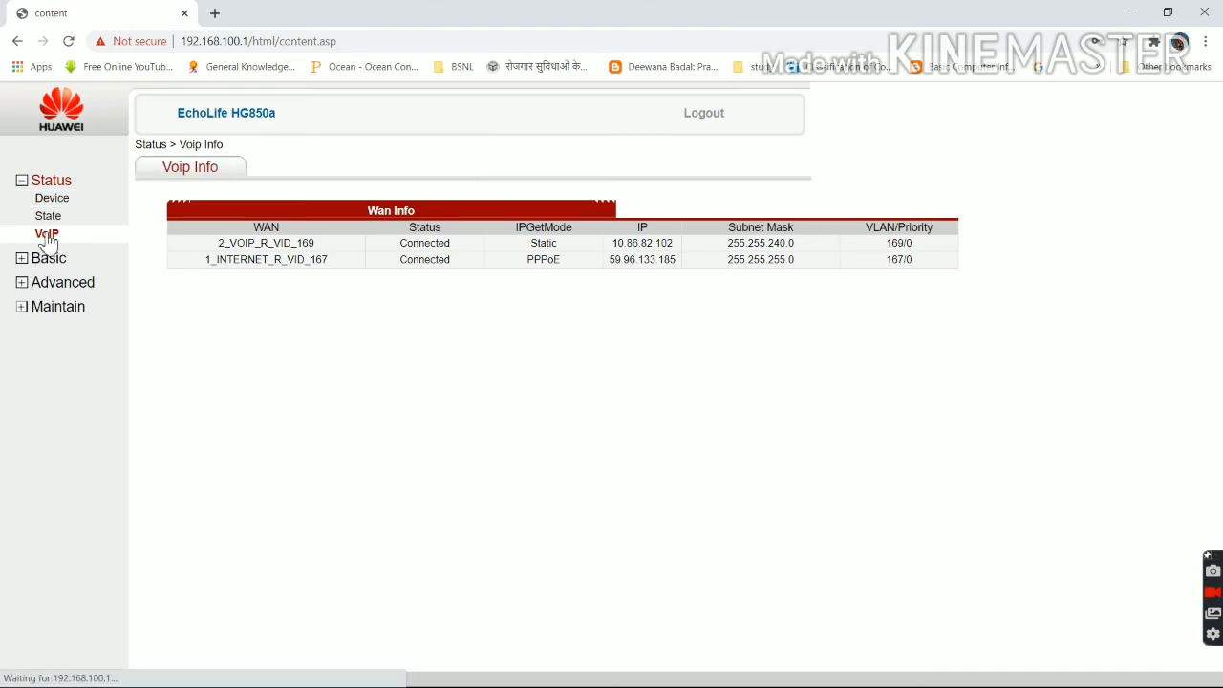